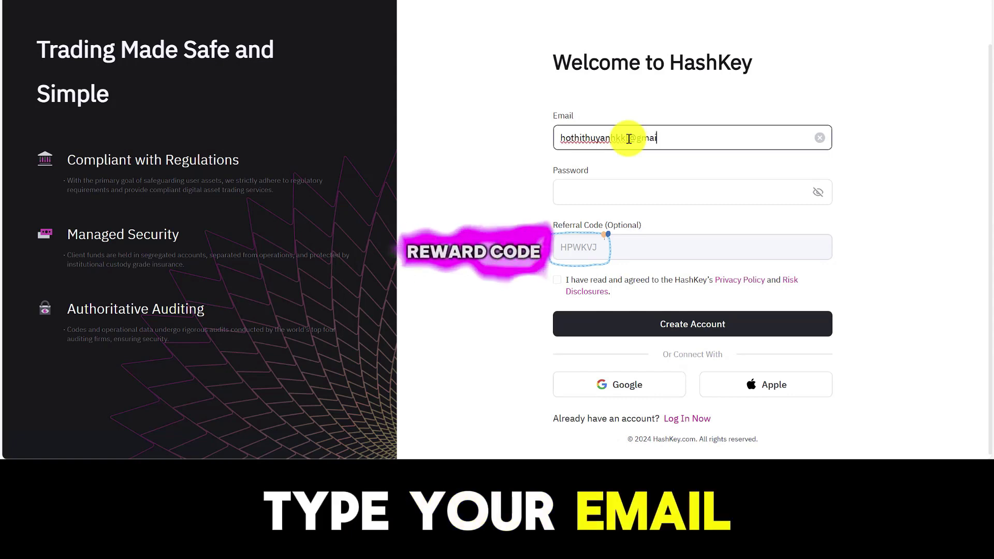
Complete the registration form with the account e-mail and password, accept the Privacy Policy and Risk Disclosures, and create the account
type(".com")
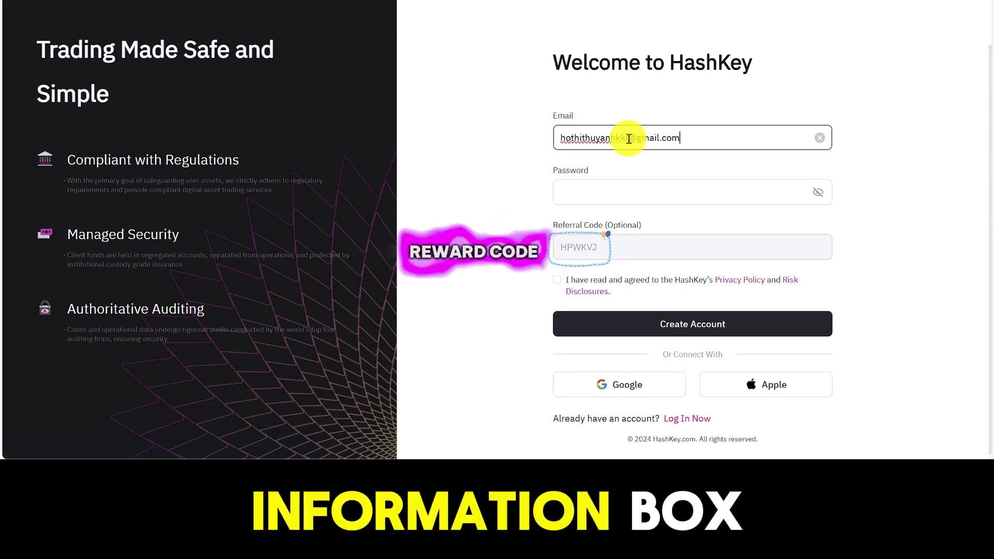
left_click(583, 193)
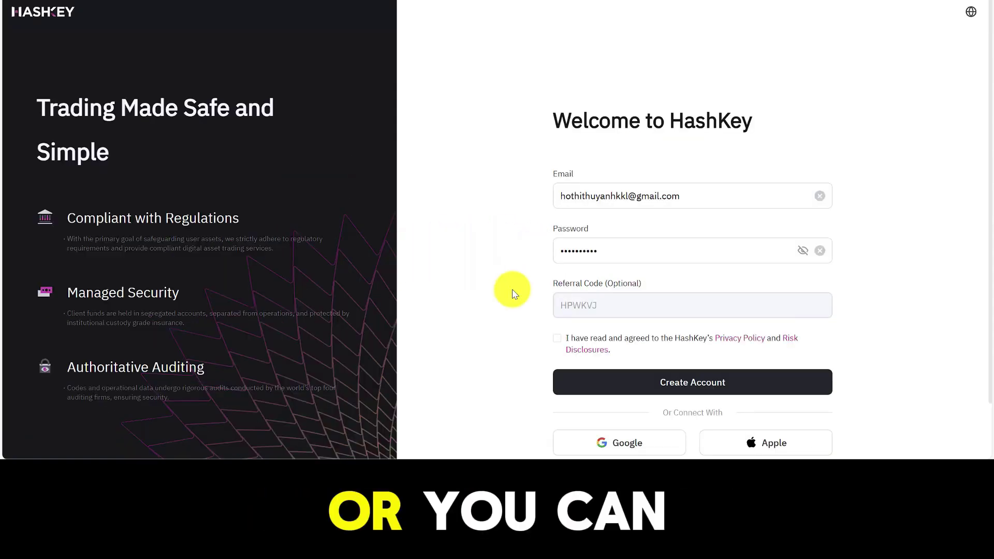
left_click(559, 340)
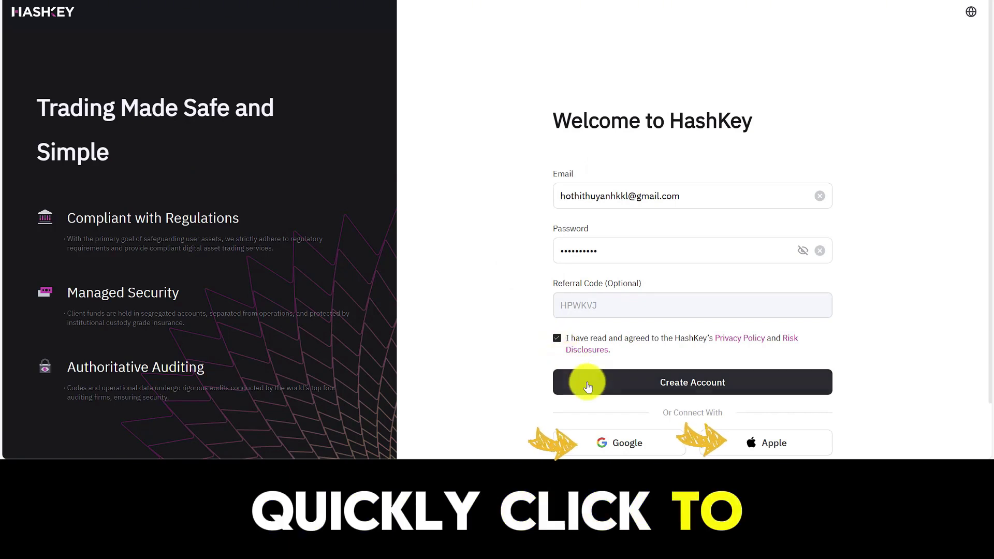
left_click(623, 387)
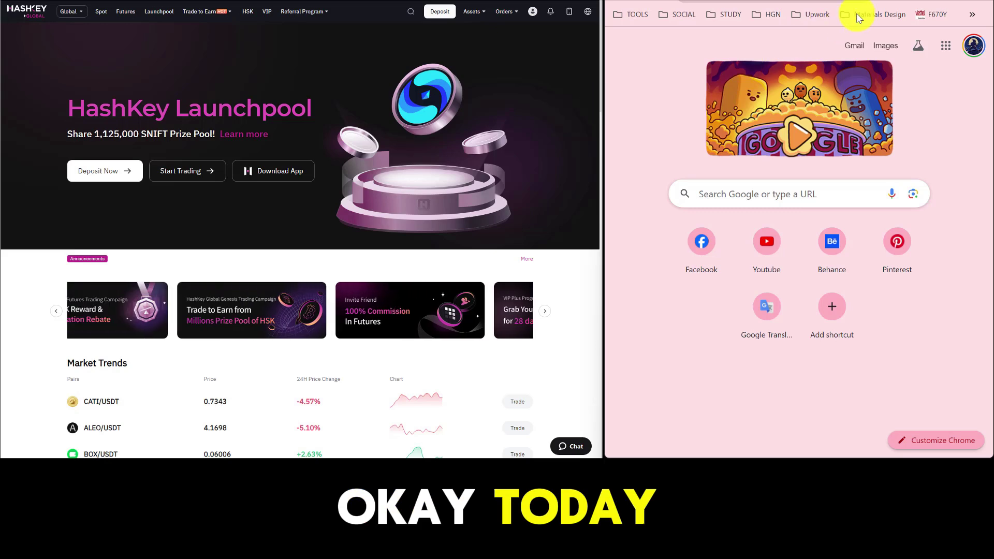
Open the Bitget Wallet extension in the second browser window
left_click(905, 2)
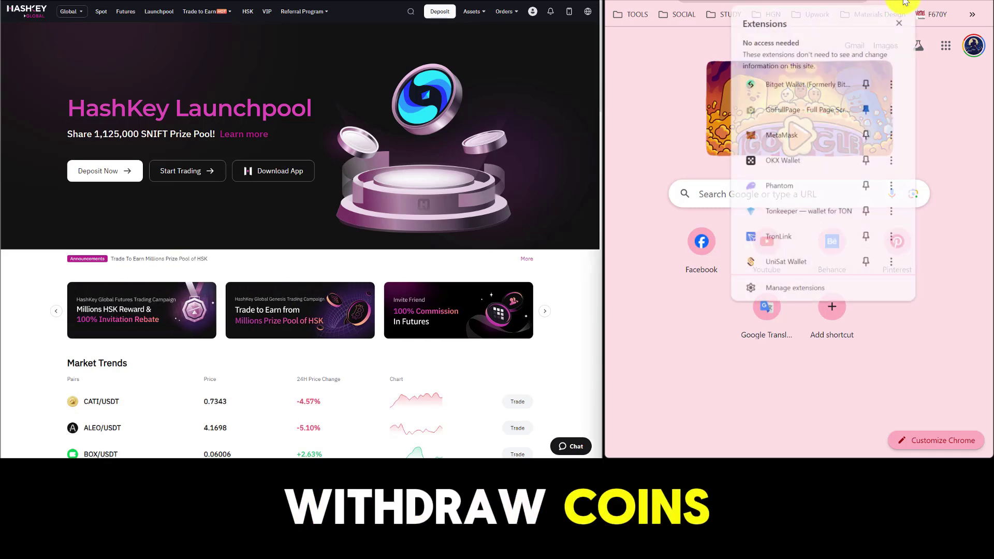
left_click(792, 85)
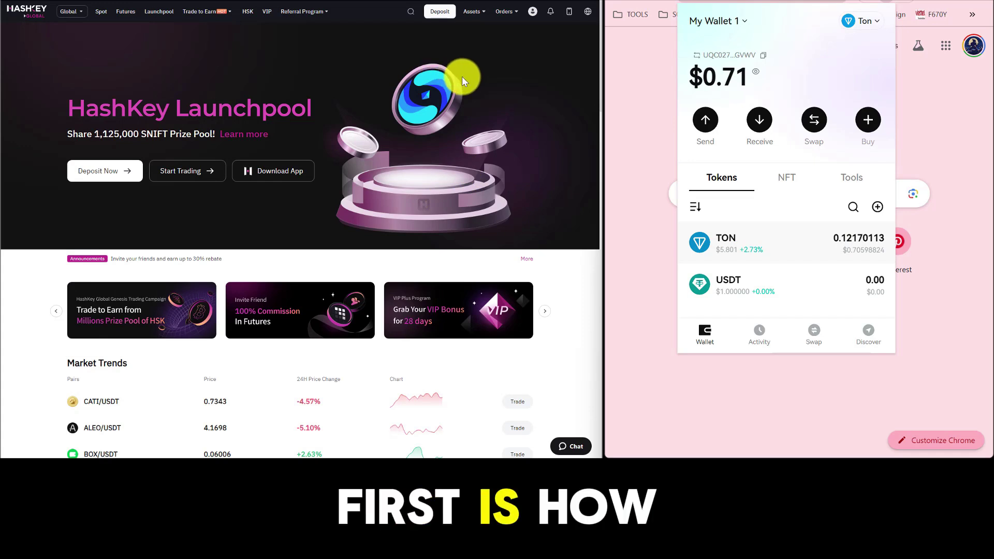
On the HashKey deposit page, select TON as the asset and TON as the network to get the deposit address
left_click(437, 17)
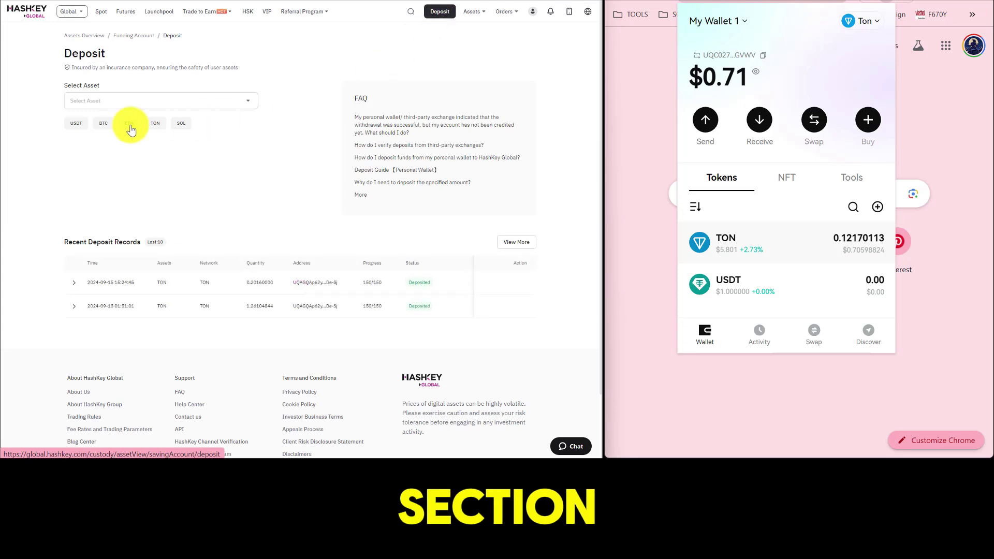
left_click(124, 106)
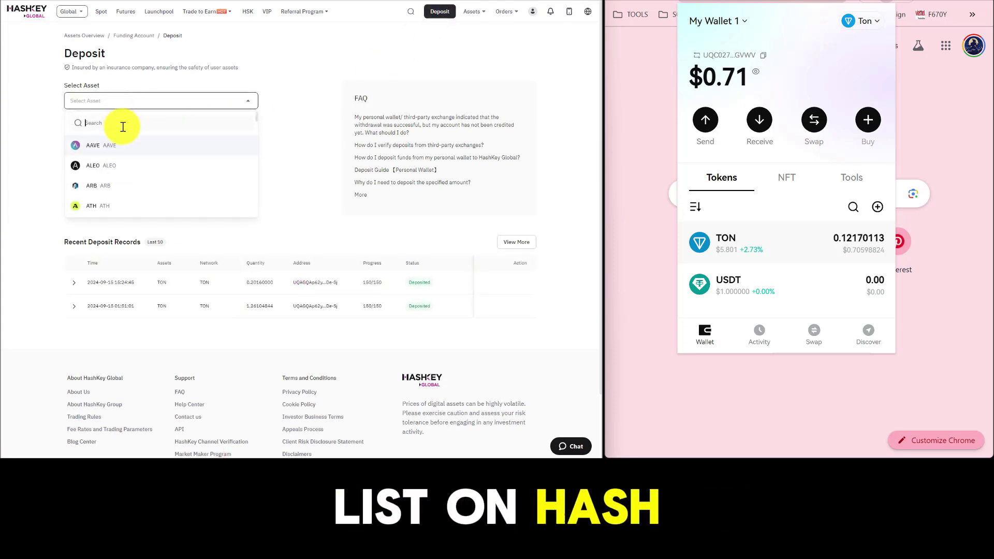
type("ton")
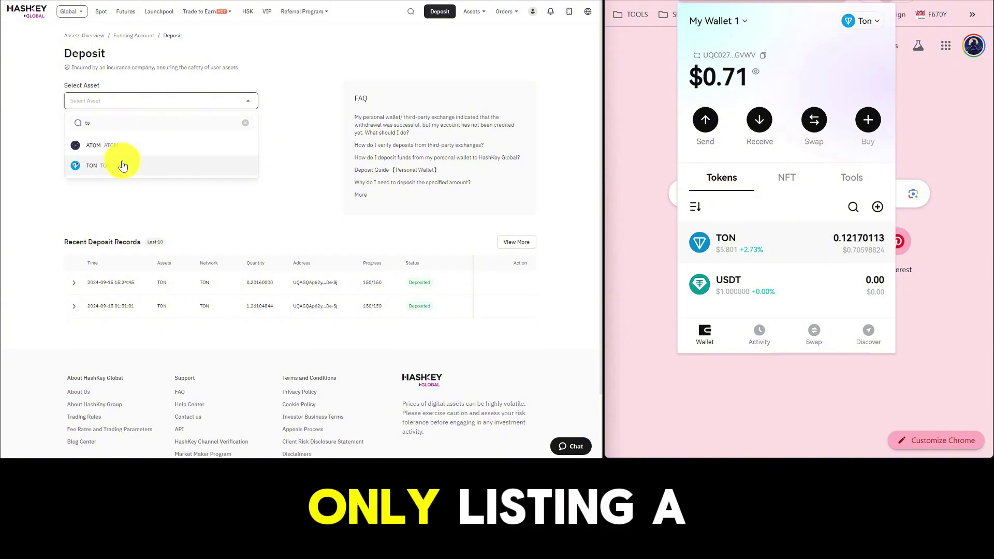
left_click(122, 162)
left_click(146, 162)
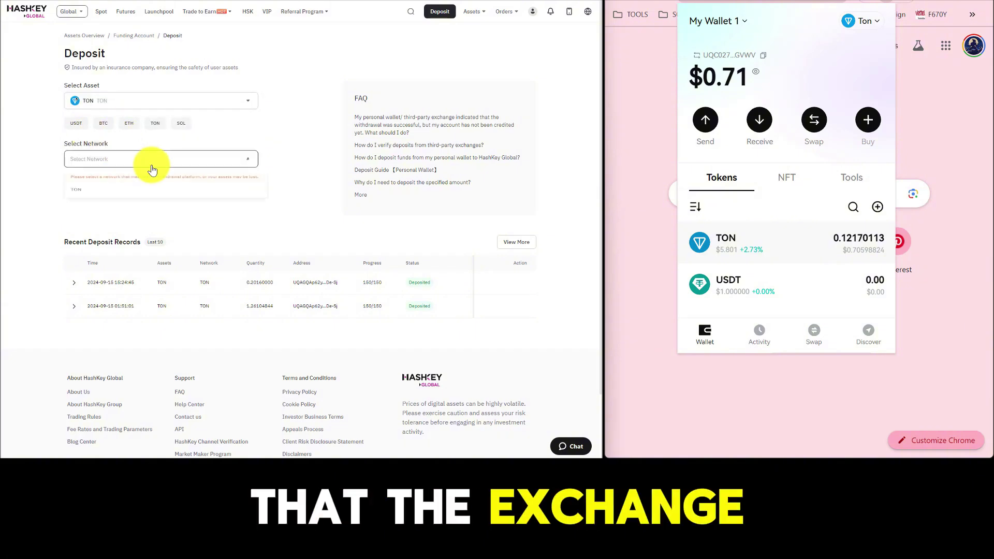
left_click(136, 201)
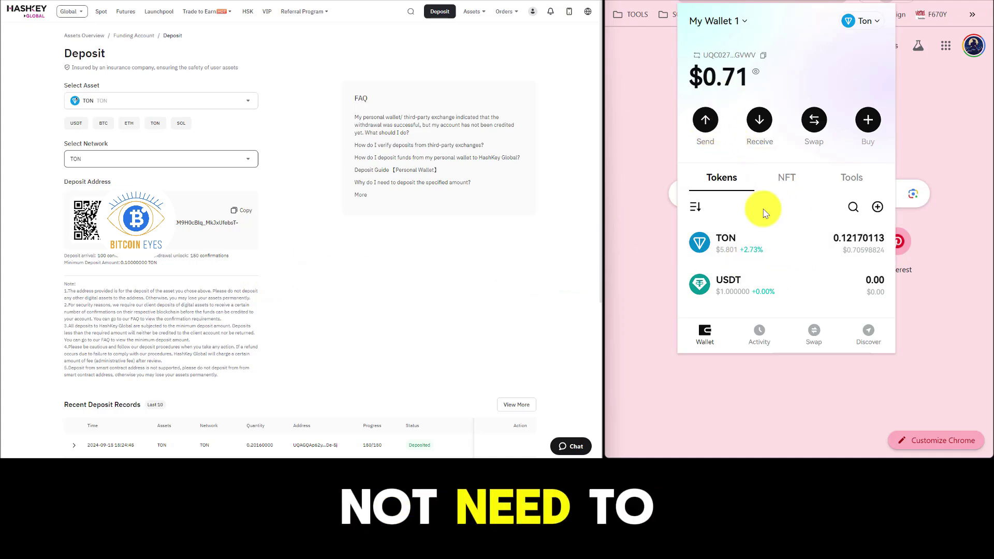
Start a transfer in Bitget Wallet and select the TON token on the Ton network
left_click(707, 124)
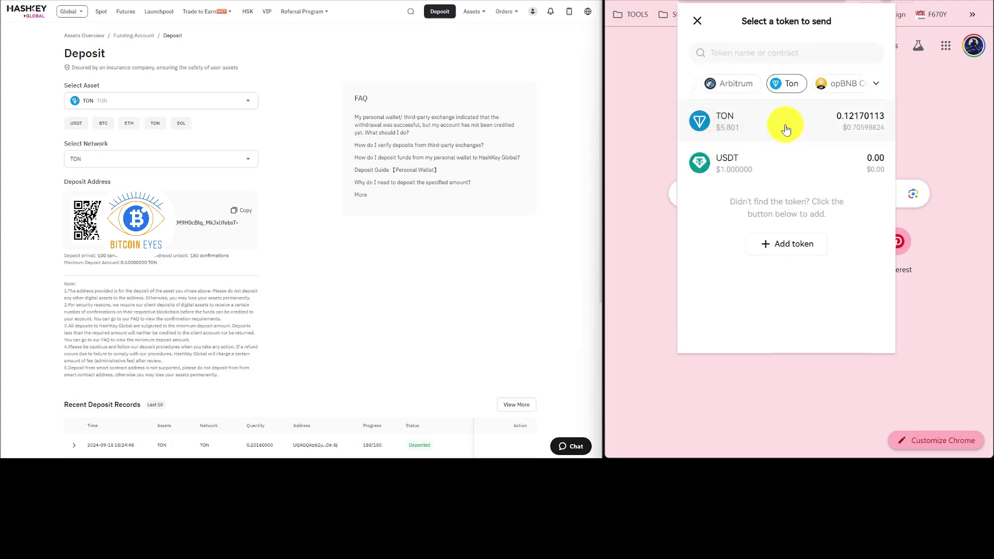
left_click(791, 88)
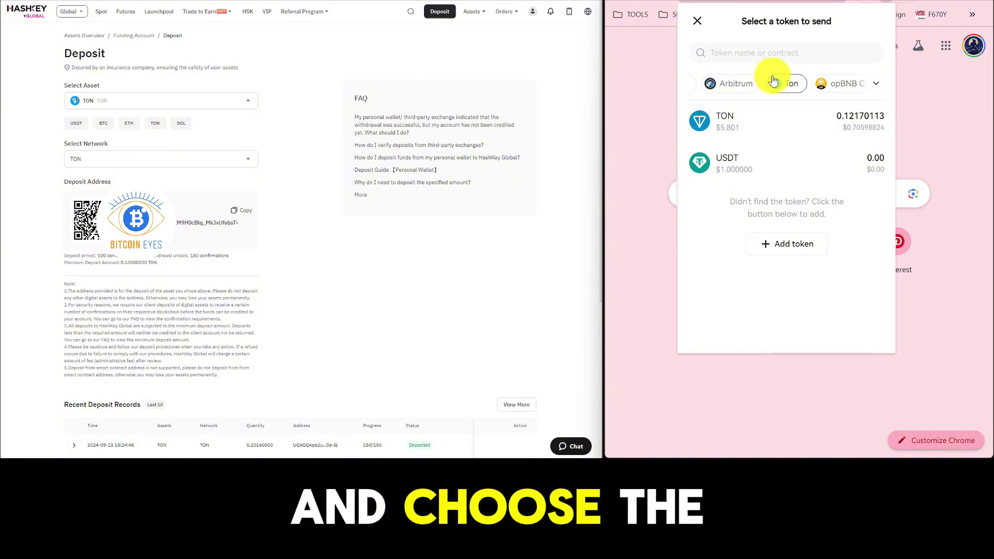
left_click(794, 125)
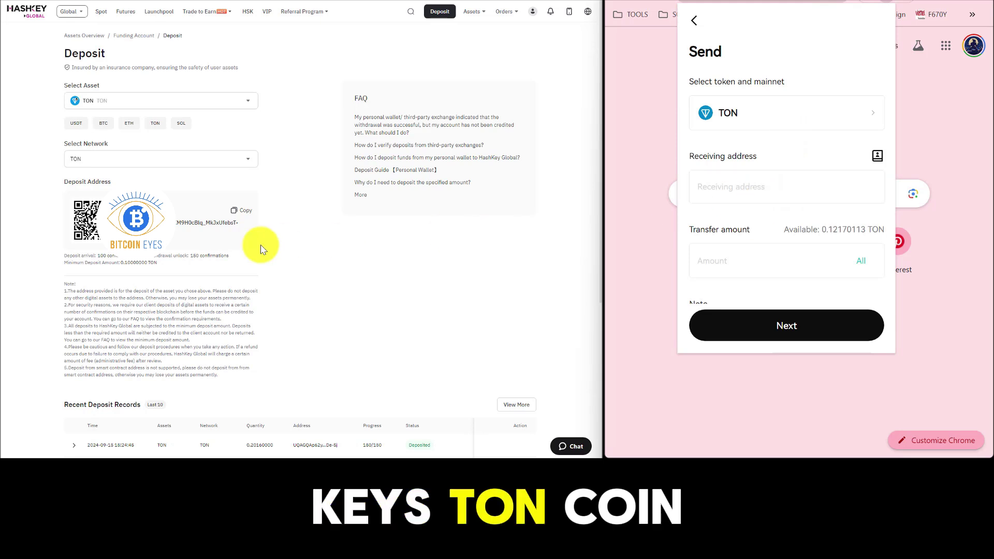
Copy HashKey's TON deposit address into the wallet's receiving address and set the transfer amount to the full available balance
left_click(239, 214)
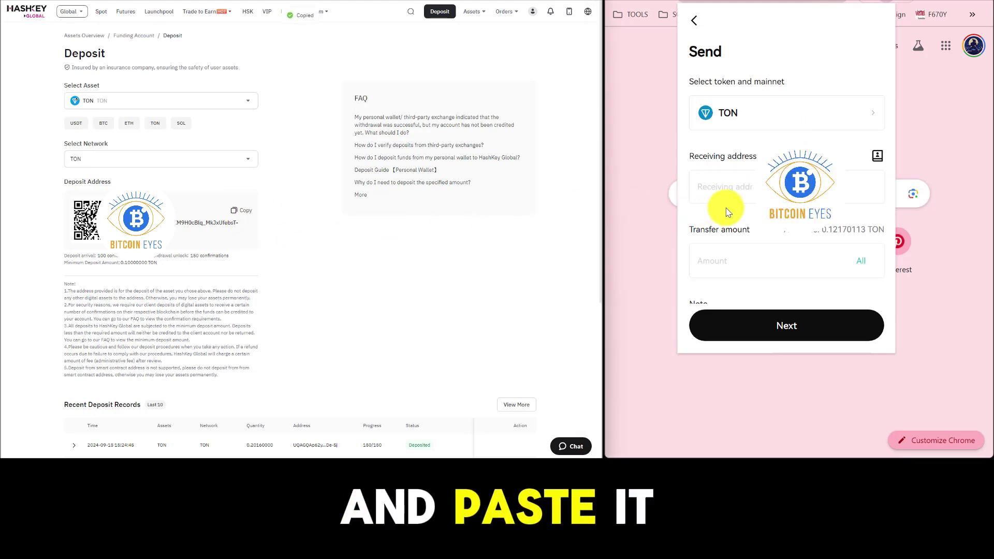
left_click(748, 194)
key("ctrl+v")
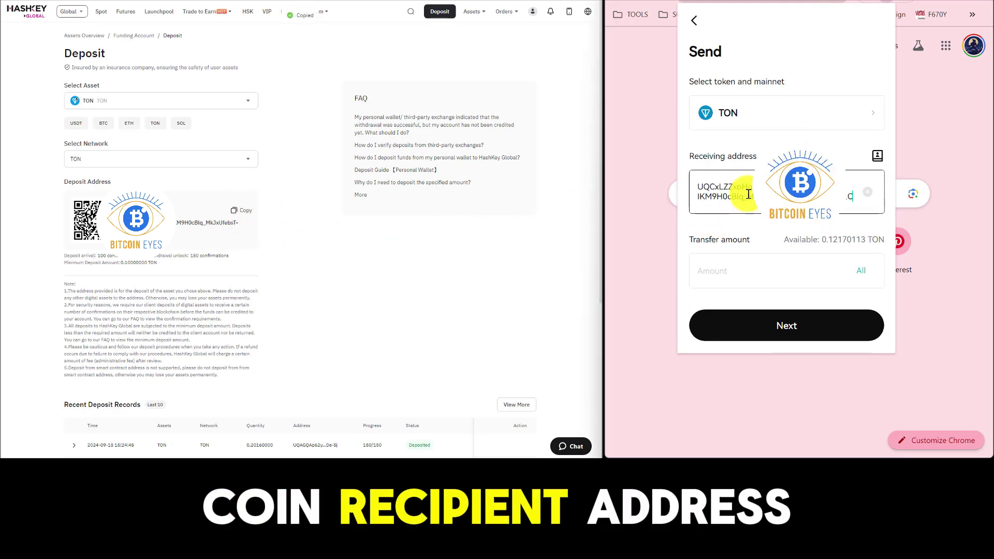
left_click(865, 276)
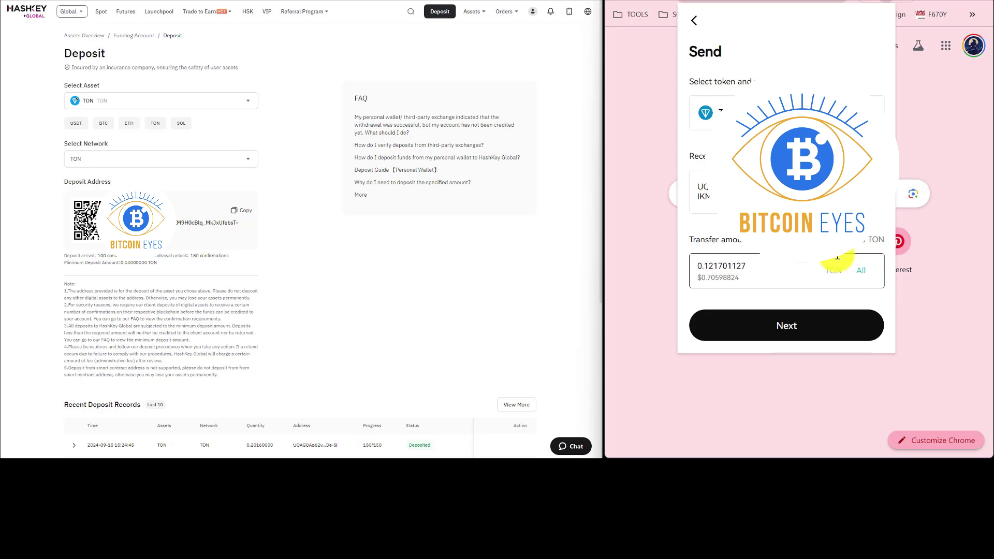
Submit the TON transfer without a note, approve it in the transfer confirmation, and acknowledge the approved transaction
scroll(836, 258, "down", 2)
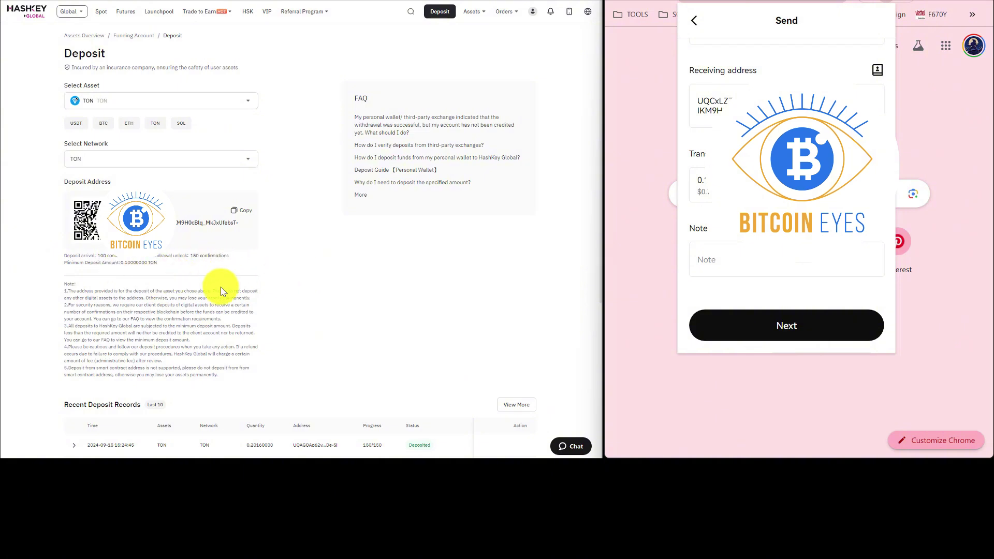
left_click(812, 324)
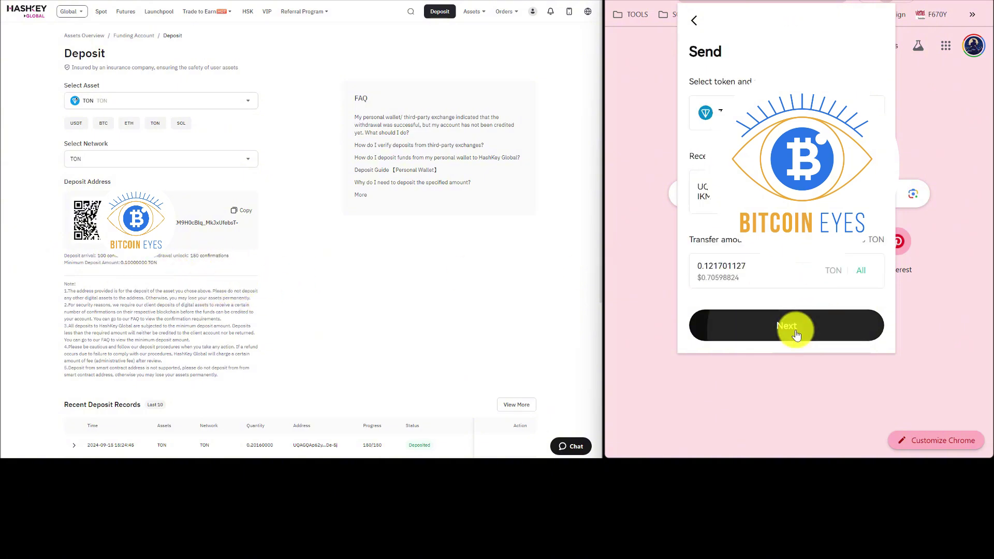
left_click(793, 326)
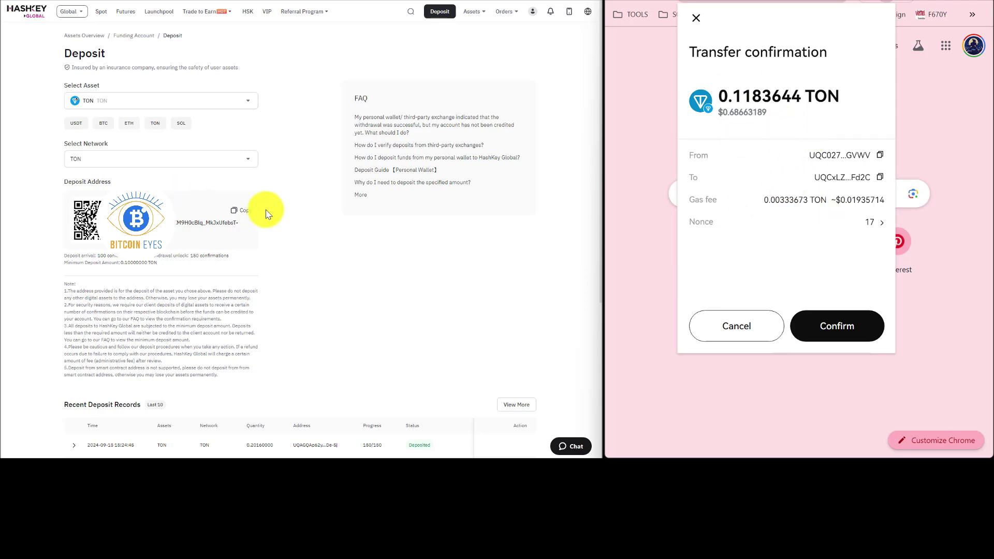
left_click(842, 333)
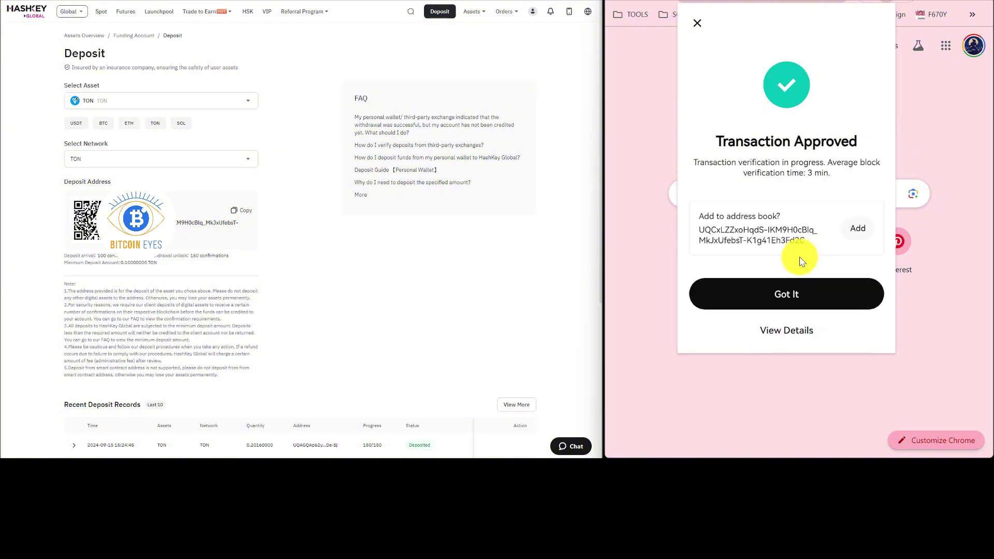
left_click(794, 290)
Examine the wallet's TON activity list and the details of the transfer made on 09-26 at 17:52
scroll(774, 281, "down", 1)
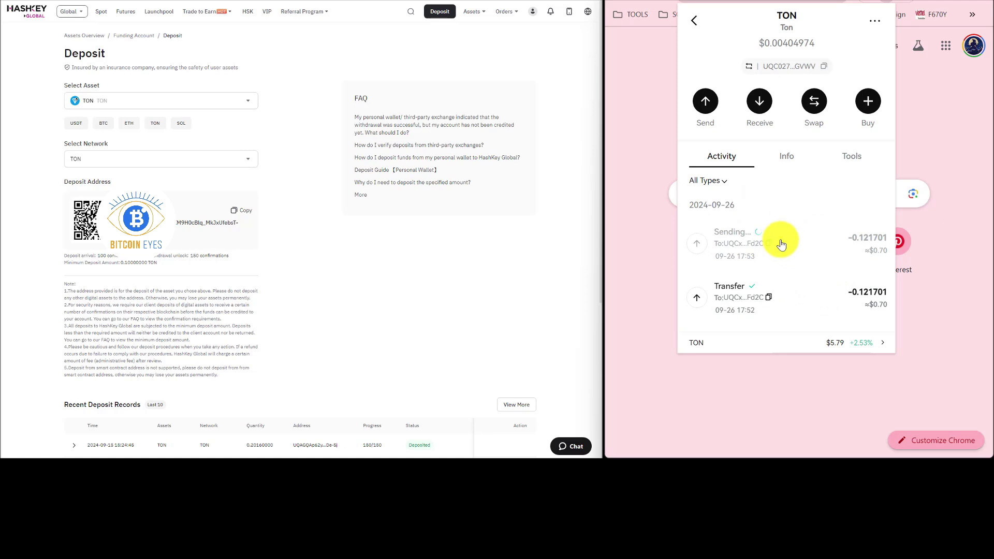
scroll(781, 245, "down", 1)
scroll(781, 245, "down", 1)
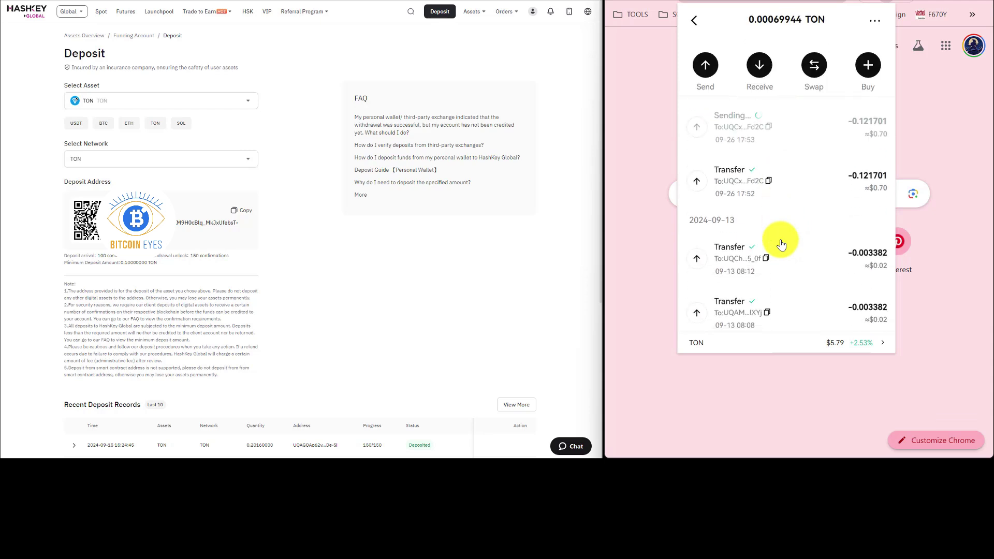
scroll(781, 244, "up", 2)
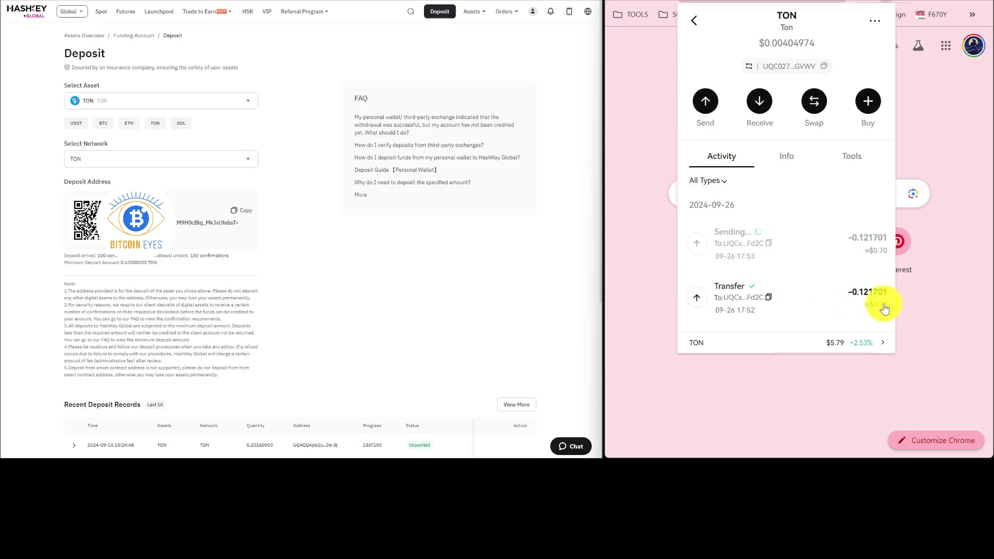
left_click(818, 309)
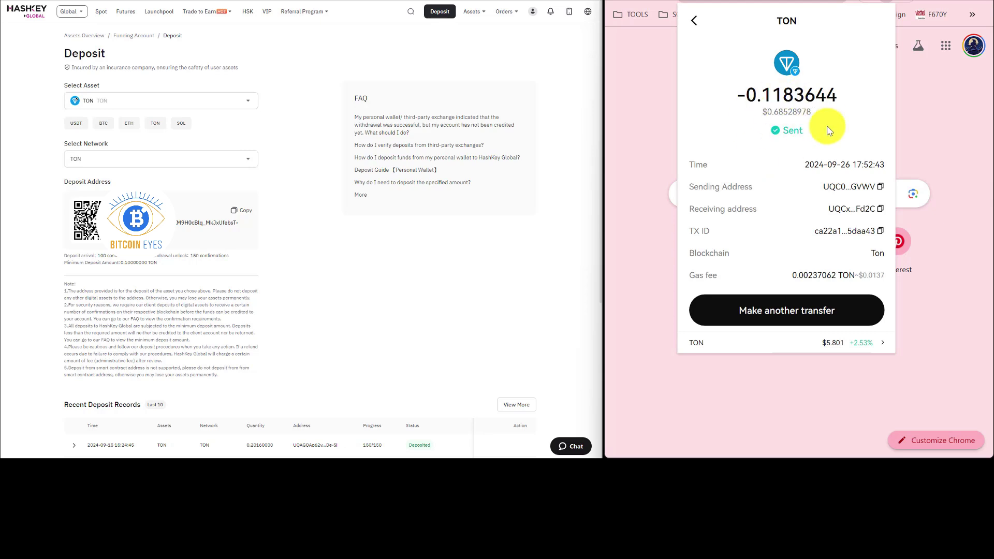
triple_click(818, 166)
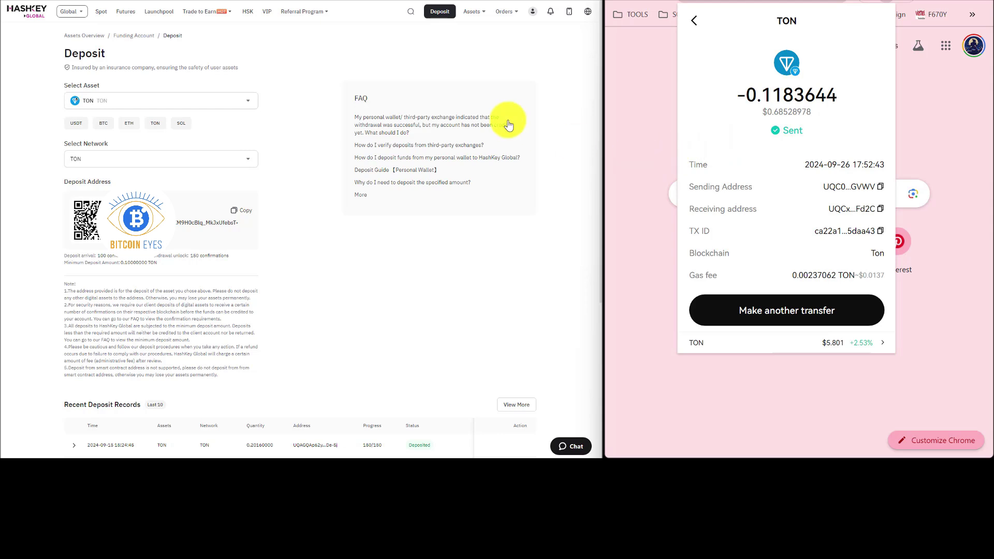
Return to HashKey's assets overview and read the deposit notification about the incoming TON
key("alt+Left")
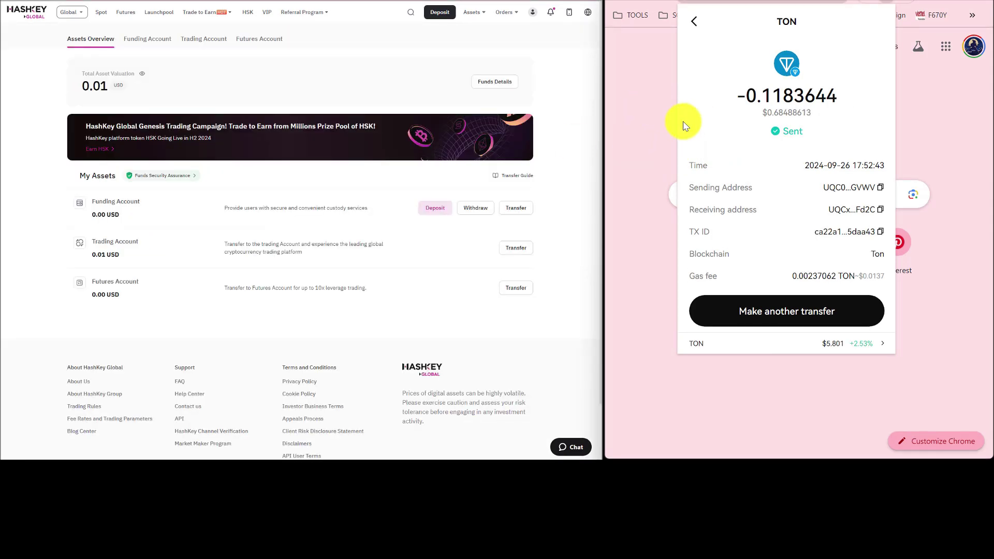
mouse_move(552, 15)
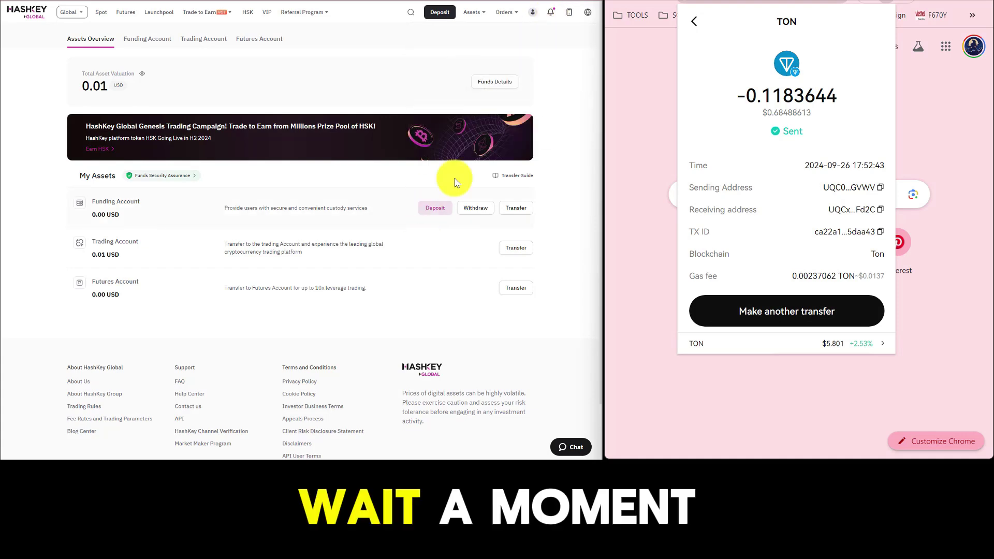
left_click(501, 52)
left_click(483, 80)
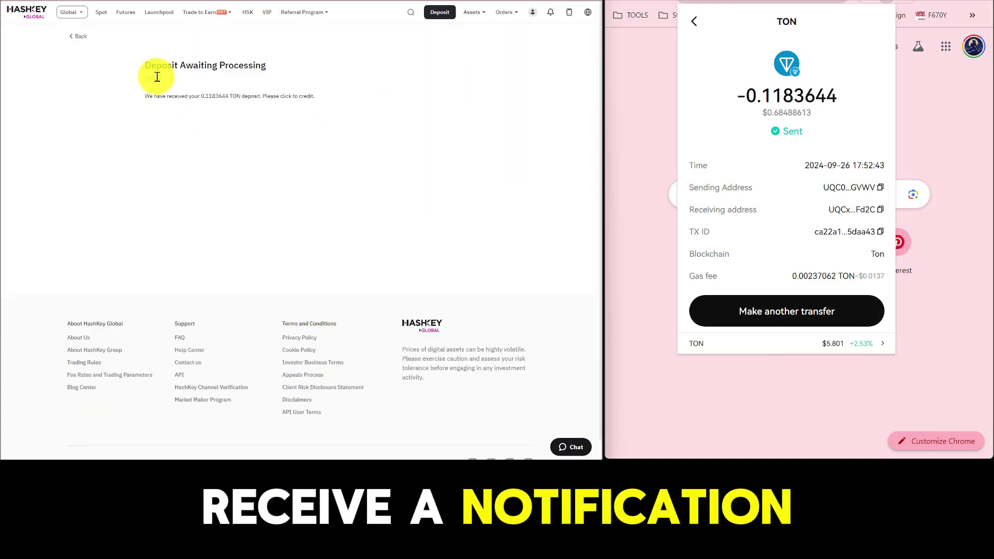
left_click_drag(146, 66, 262, 67)
triple_click(235, 98)
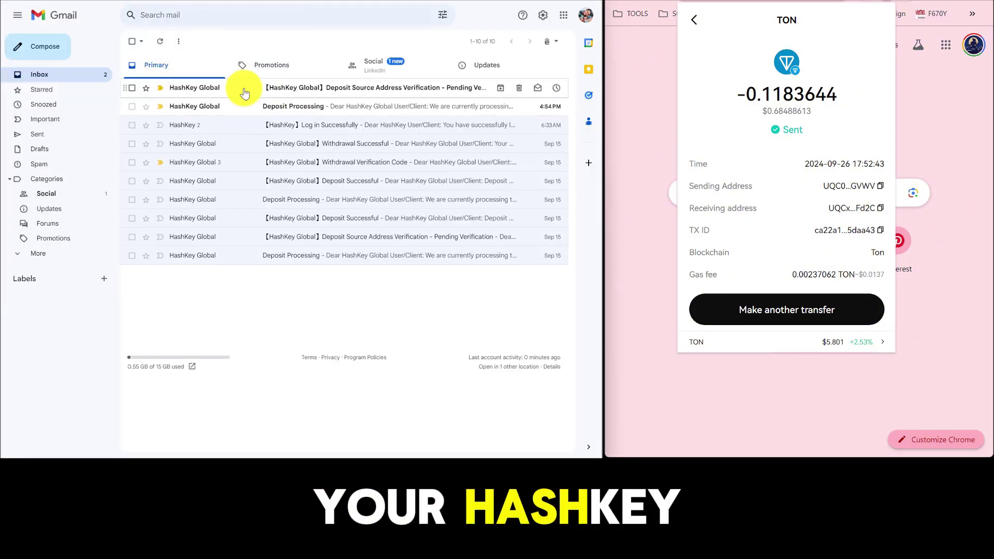
Read HashKey's "Deposit Processing" and "Deposit Source Address Verification" e-mails in Gmail
left_click(310, 102)
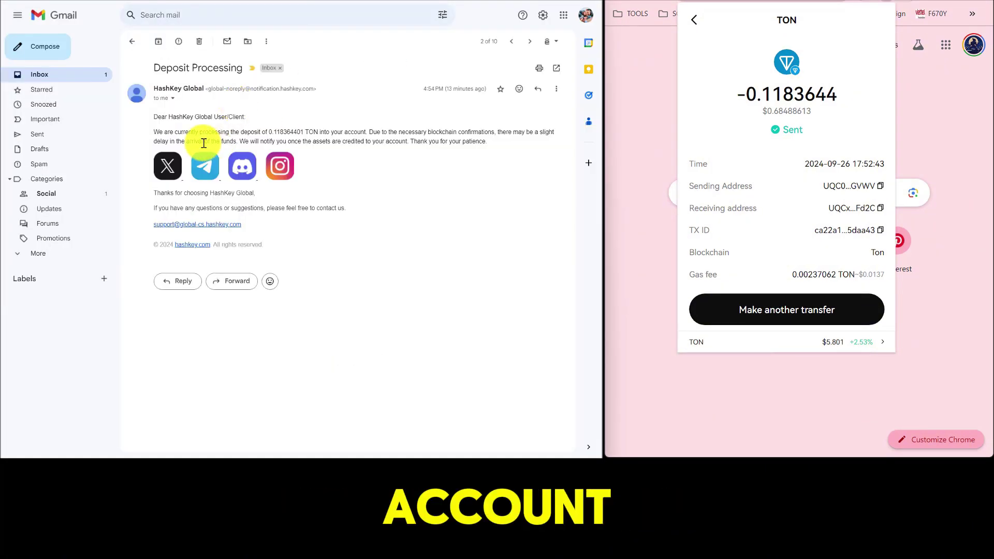
triple_click(310, 132)
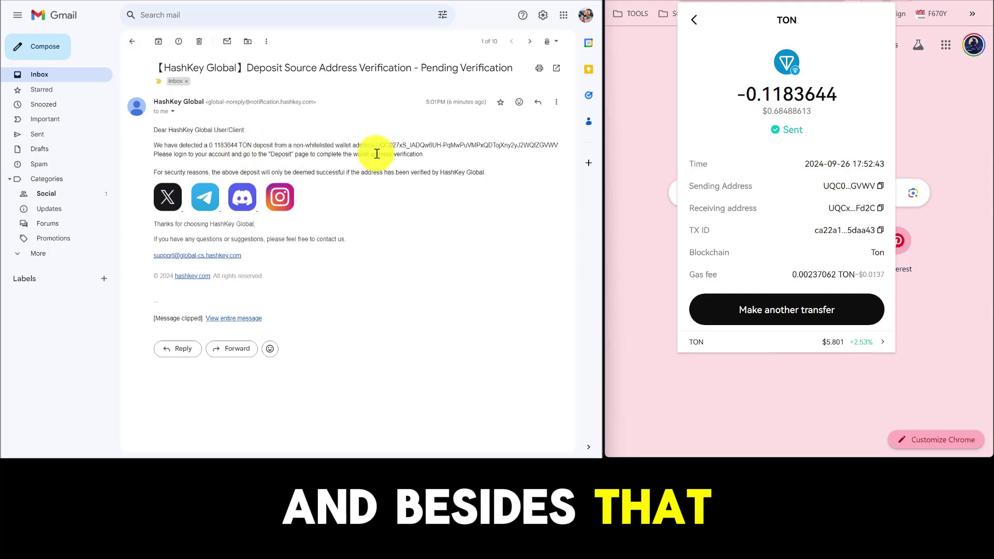
triple_click(273, 155)
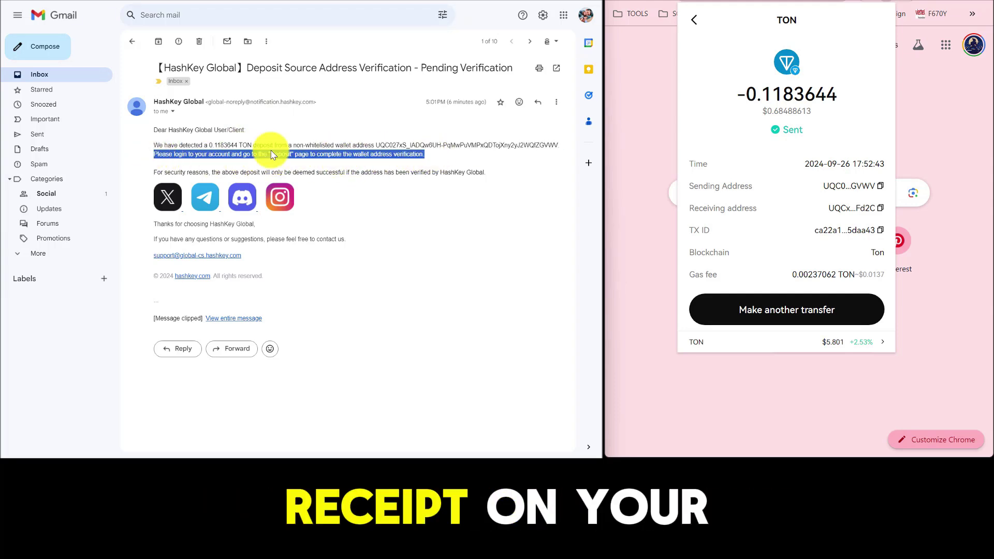
triple_click(388, 171)
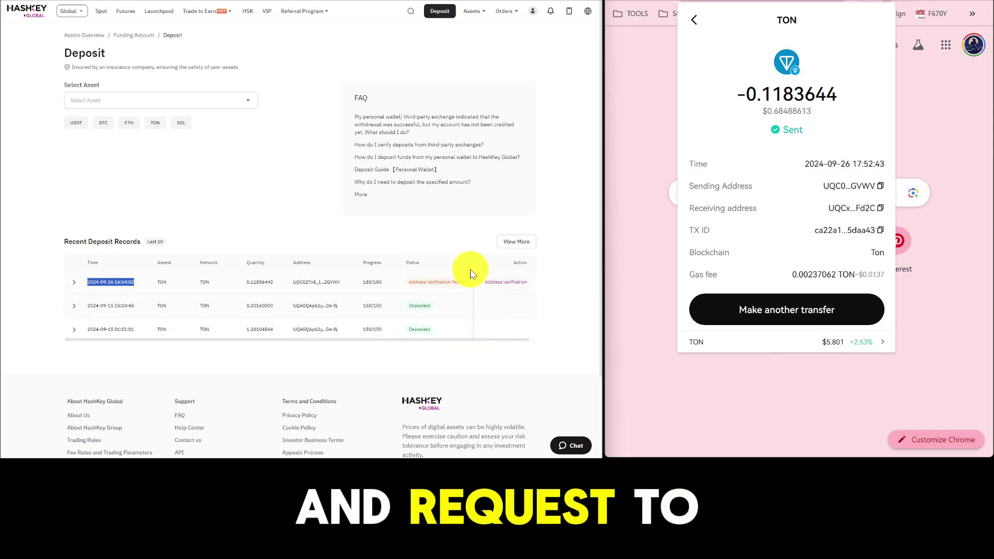
Open address verification for the pending TON deposit and set the address source to Bitget(Individual Investor Only)
left_click(505, 285)
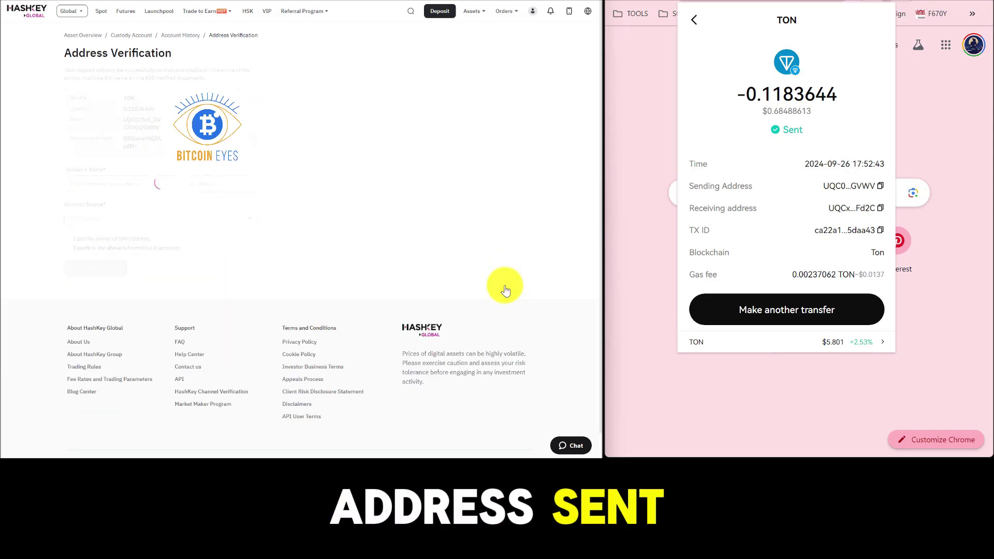
left_click(144, 190)
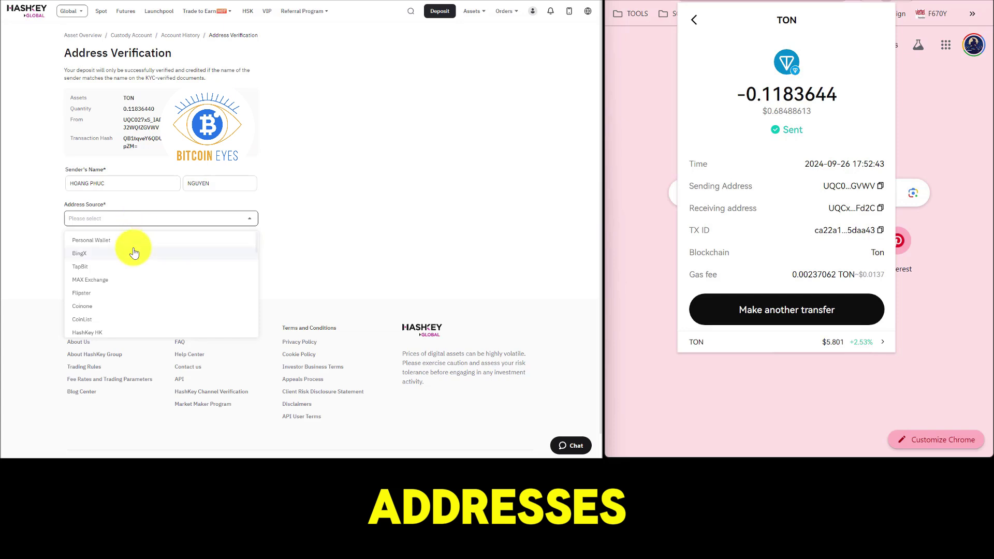
left_click(133, 238)
scroll(161, 253, "down", 3)
scroll(161, 252, "down", 2)
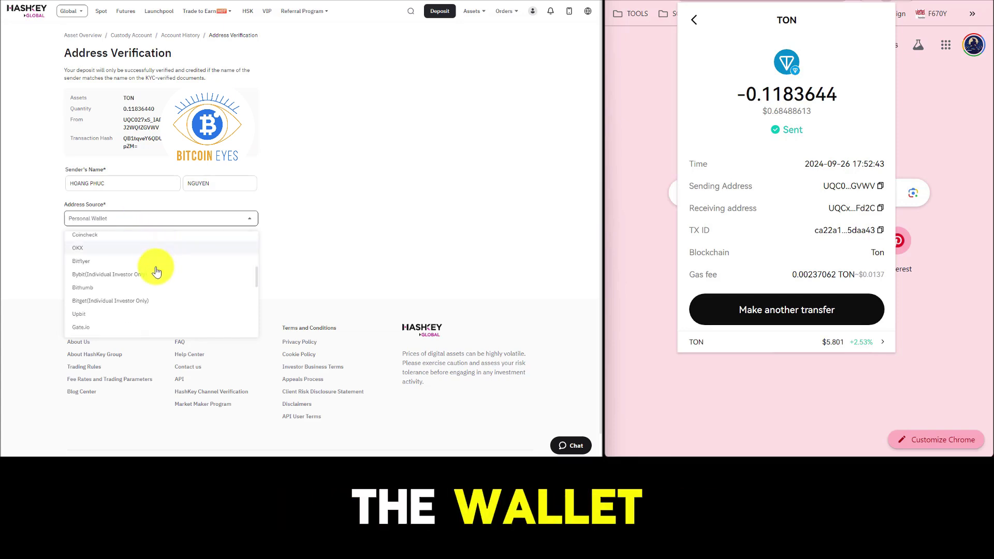
left_click(150, 301)
Declare ownership of the address and accuracy of the information, keep the Bitget address source, and submit the verification
left_click(67, 239)
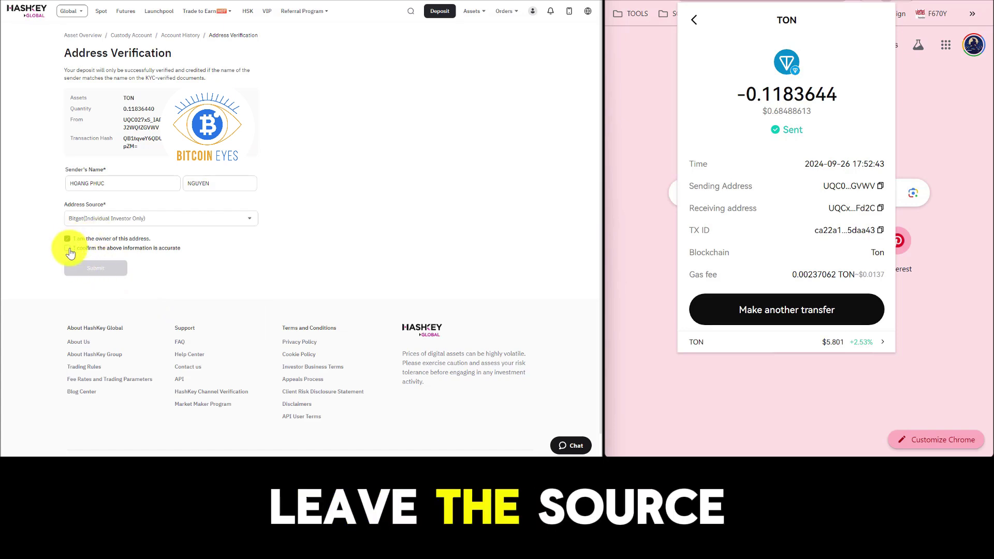
left_click(68, 248)
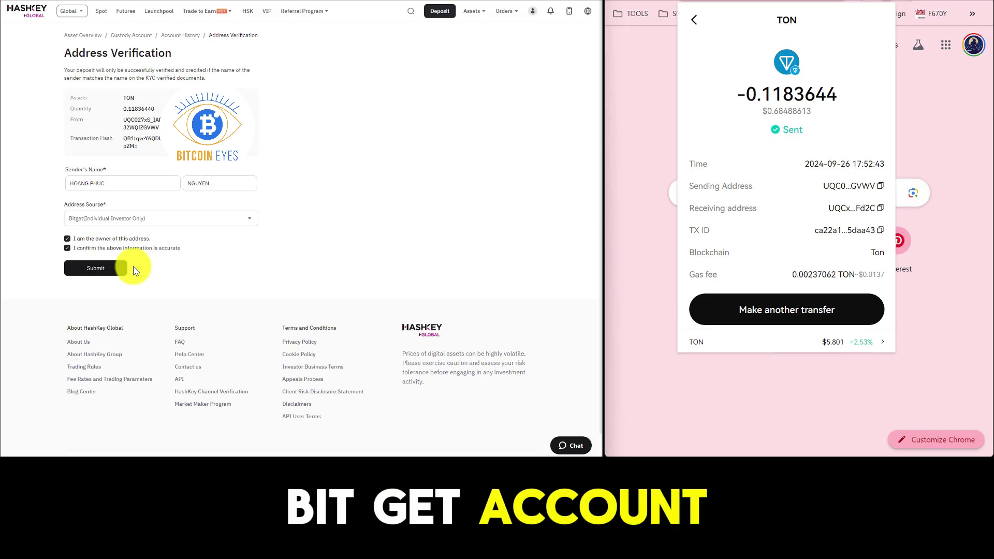
left_click(98, 273)
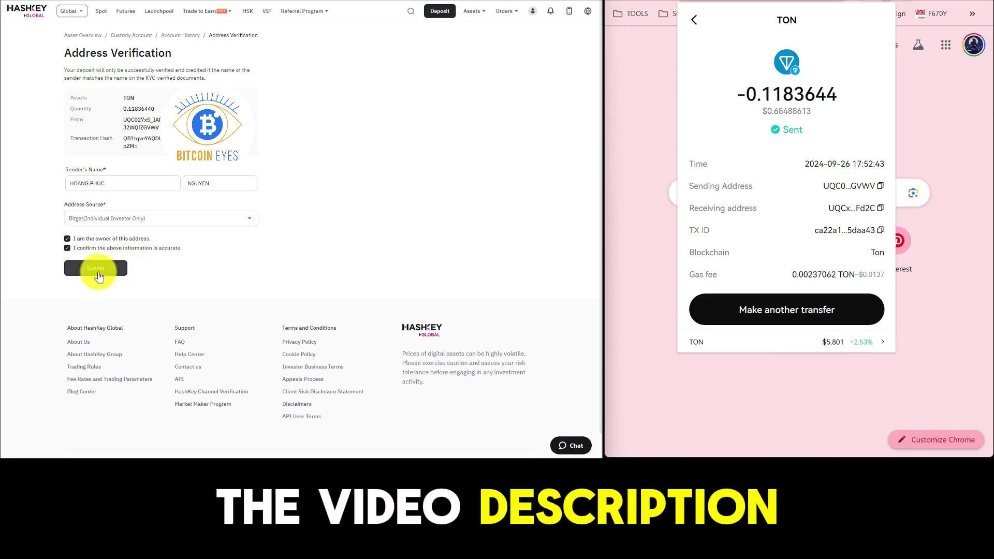
left_click(139, 220)
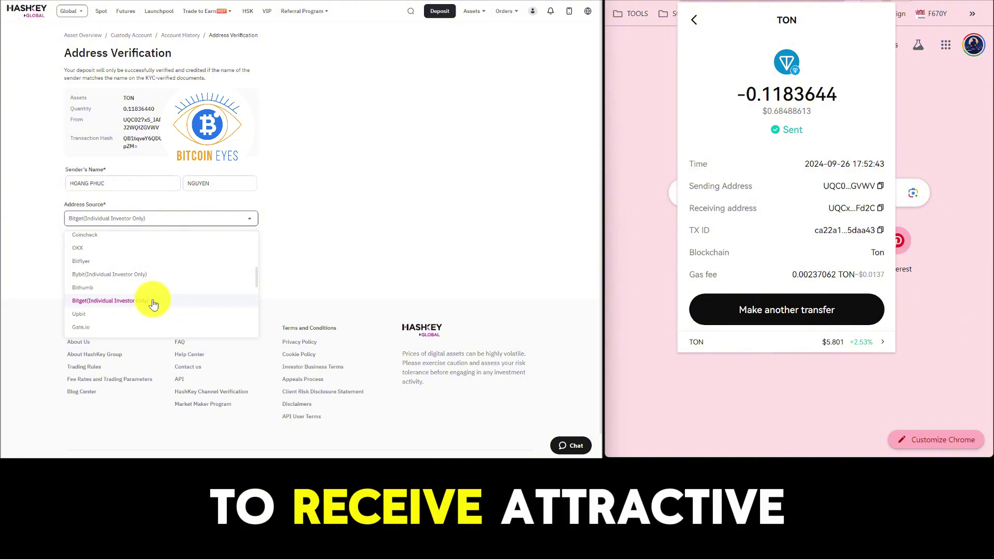
left_click(150, 302)
left_click(110, 267)
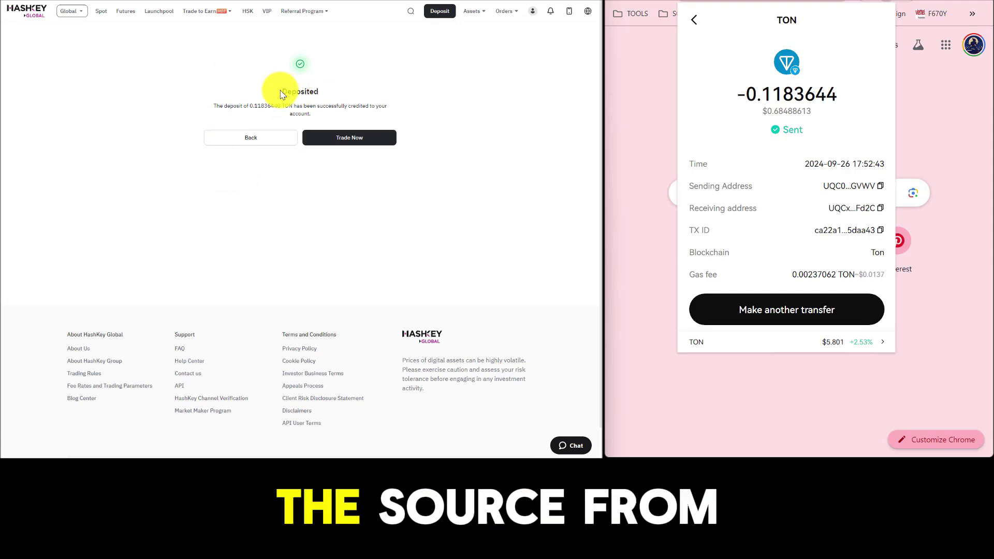
Read the deposit result message and check the account balances in the assets overview
left_click_drag(281, 89, 402, 115)
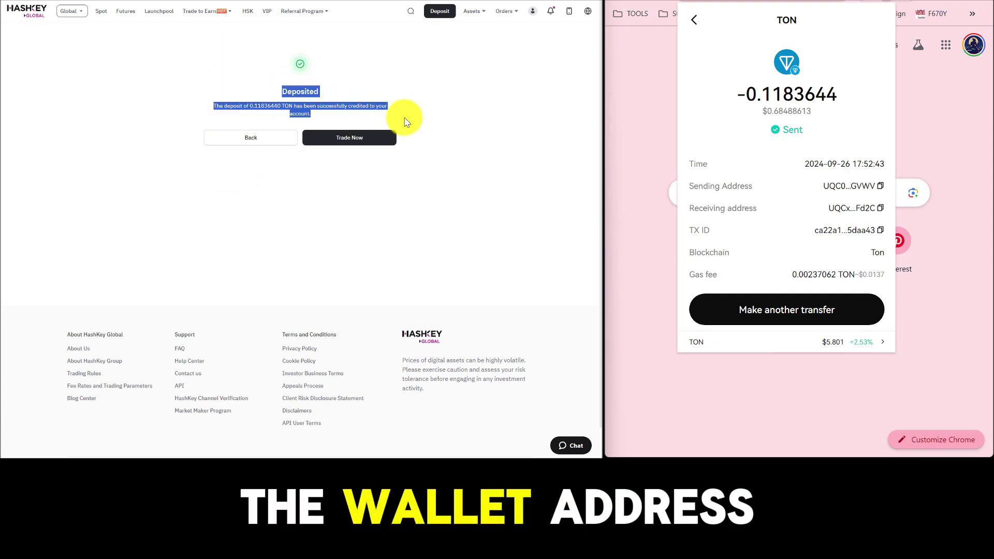
left_click(289, 147)
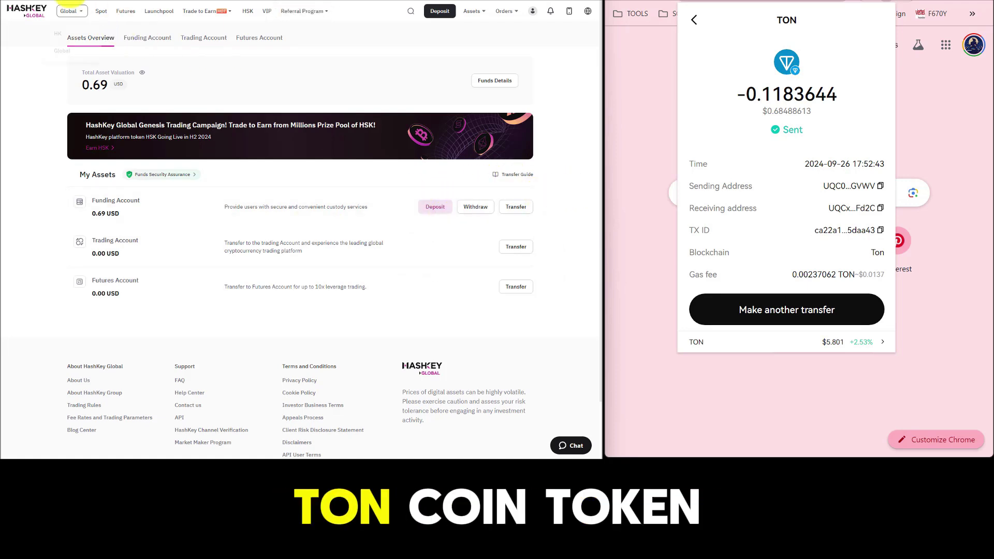
left_click(308, 156)
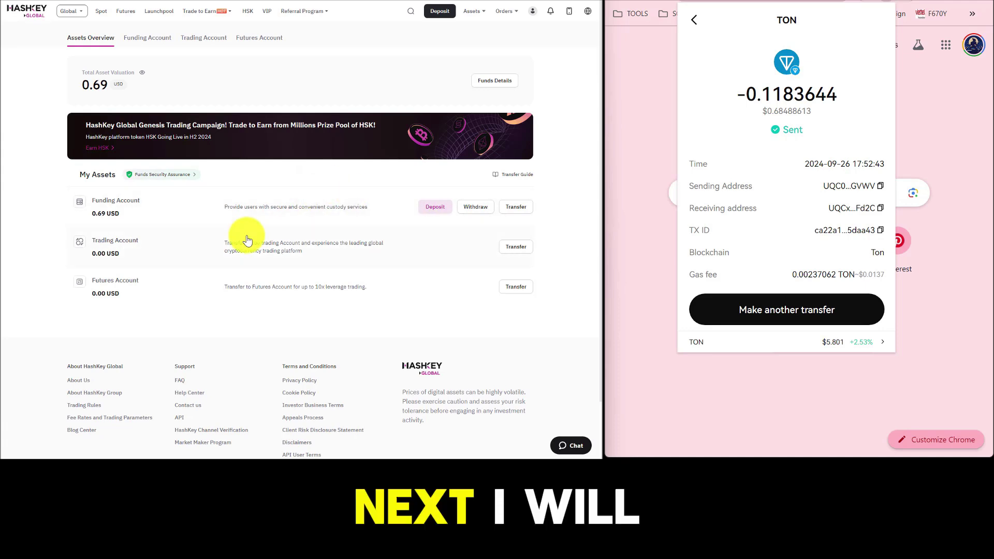
Open the withdrawal page for the funding account and read the address whitelist requirement
left_click(473, 213)
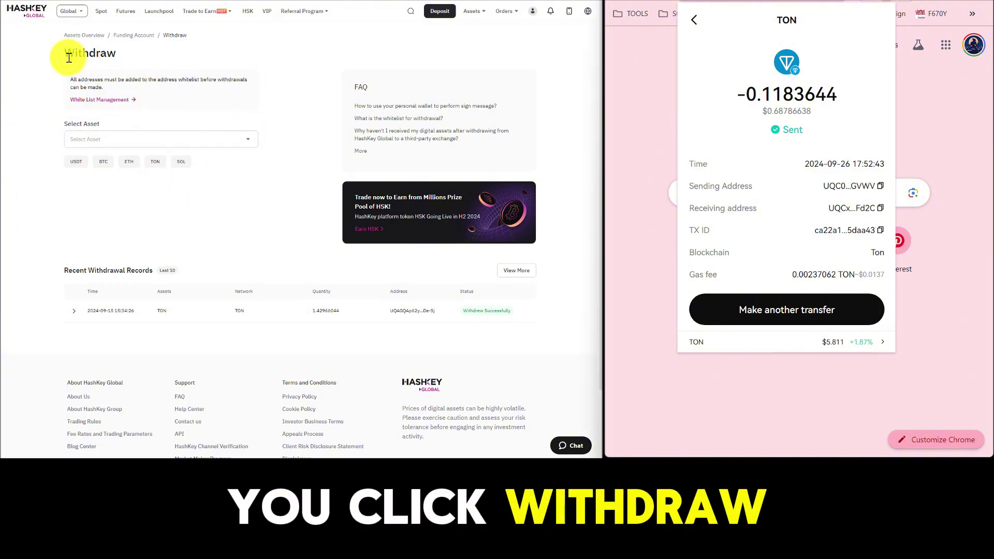
left_click_drag(64, 57, 166, 93)
left_click(59, 86)
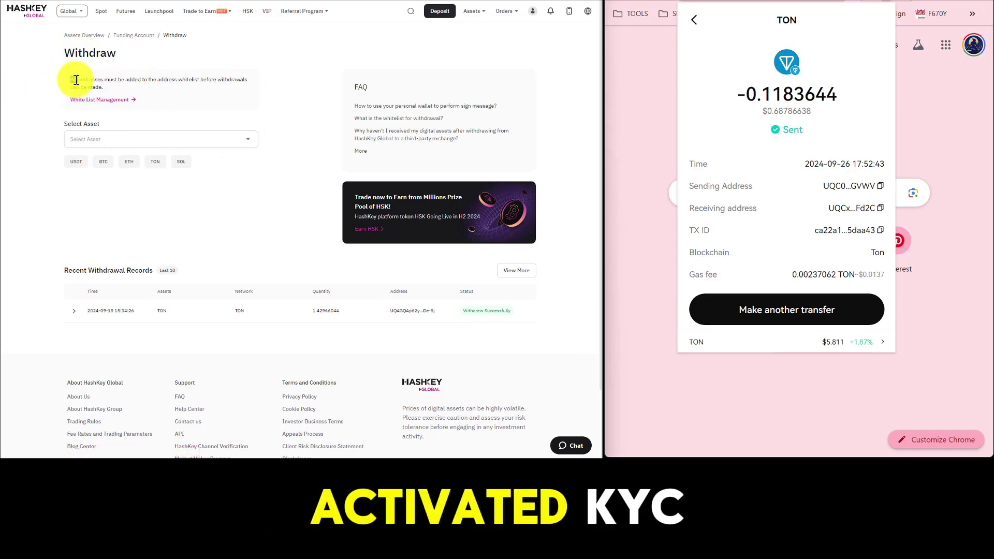
triple_click(73, 82)
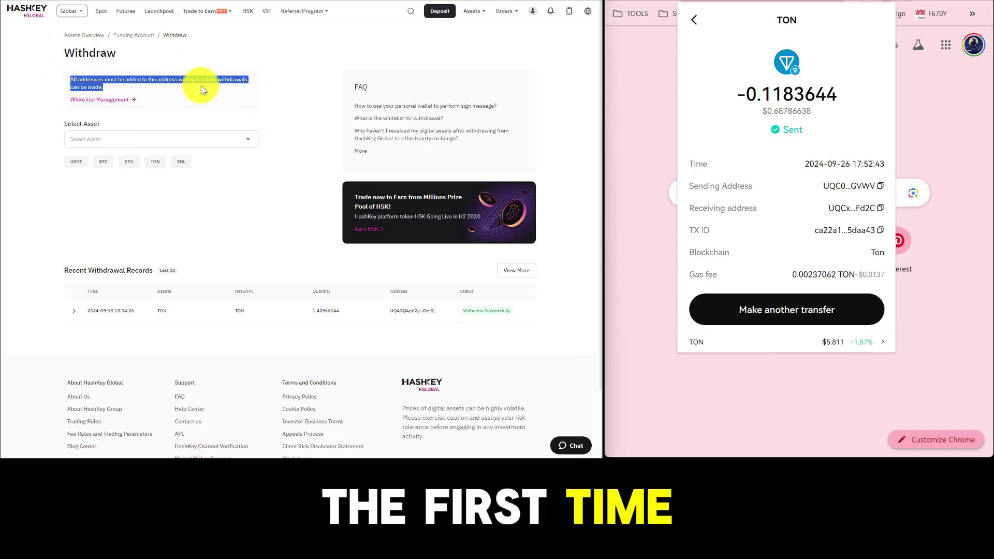
Start a new whitelist address entry for the TON asset with Deposit Verification as the verification method
left_click(107, 102)
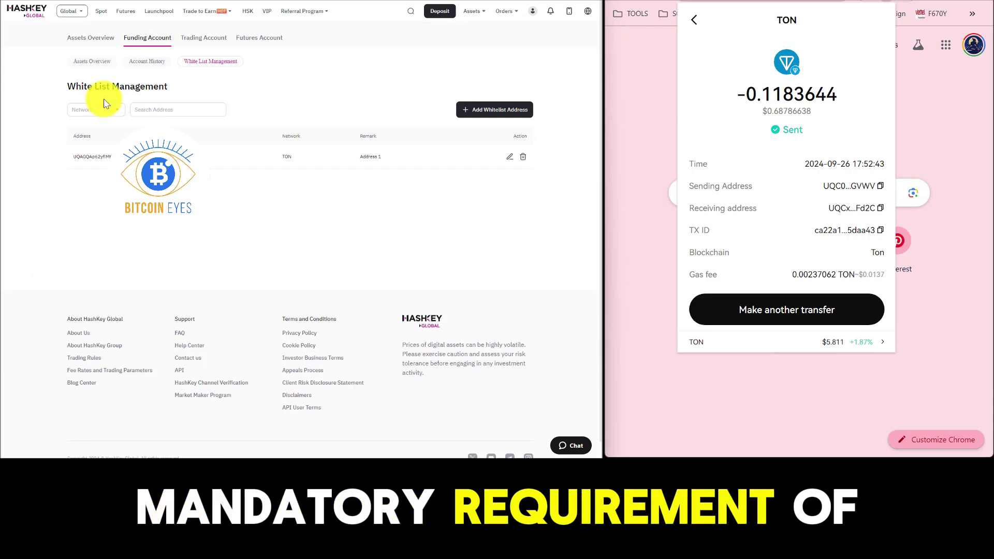
left_click(485, 116)
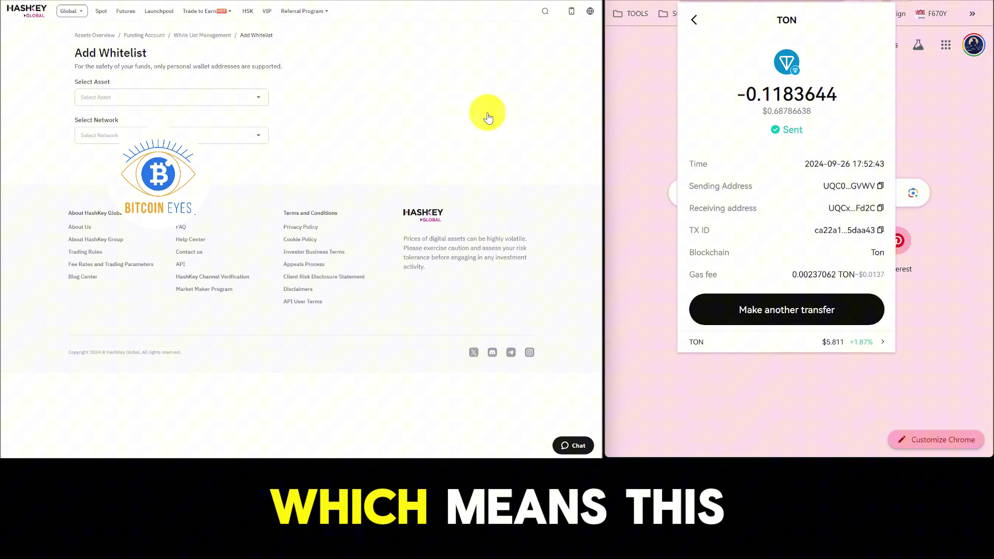
left_click(149, 98)
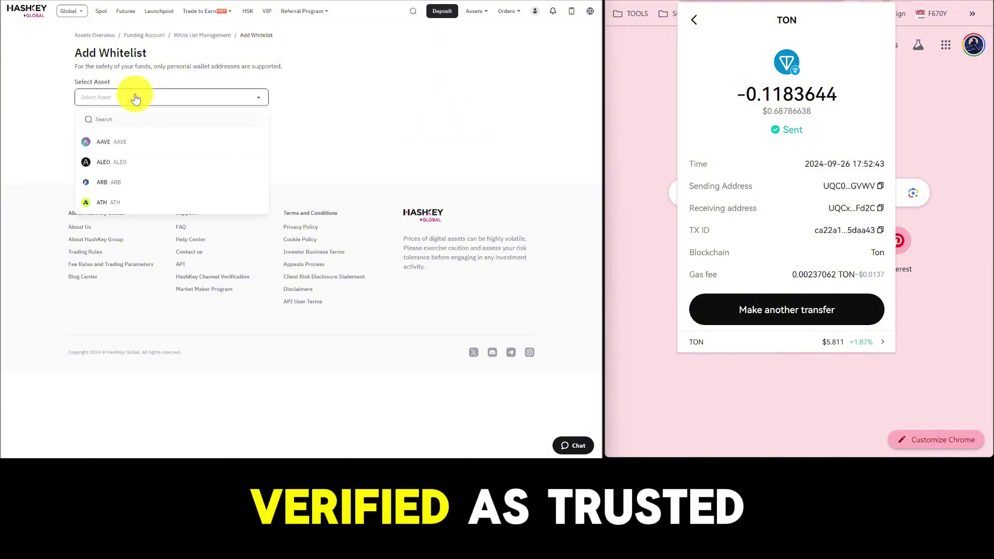
type("ton")
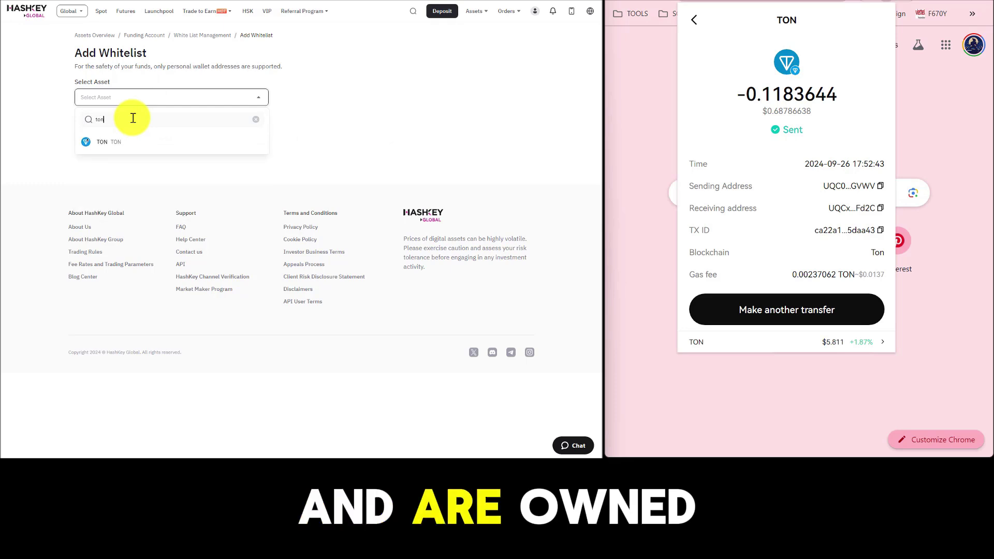
left_click(123, 143)
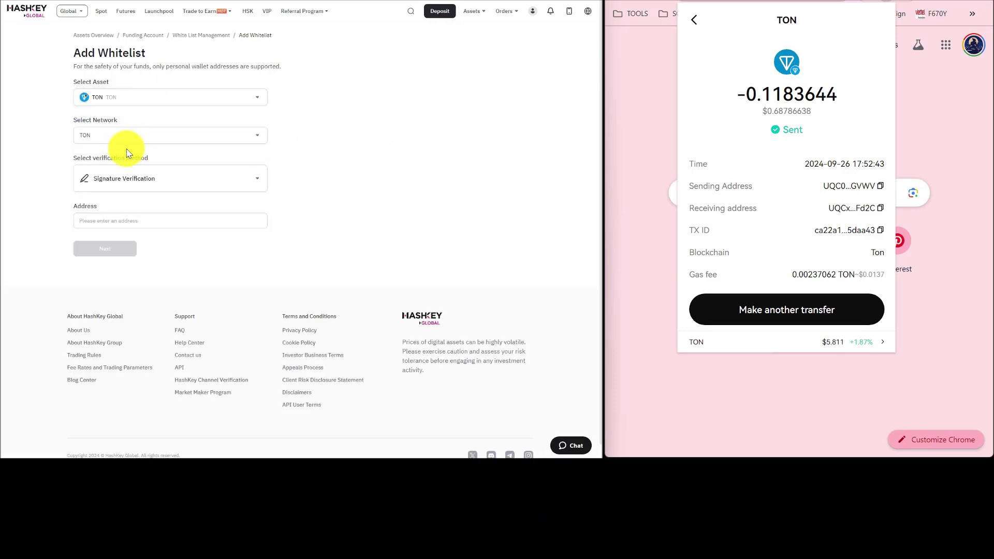
left_click(137, 186)
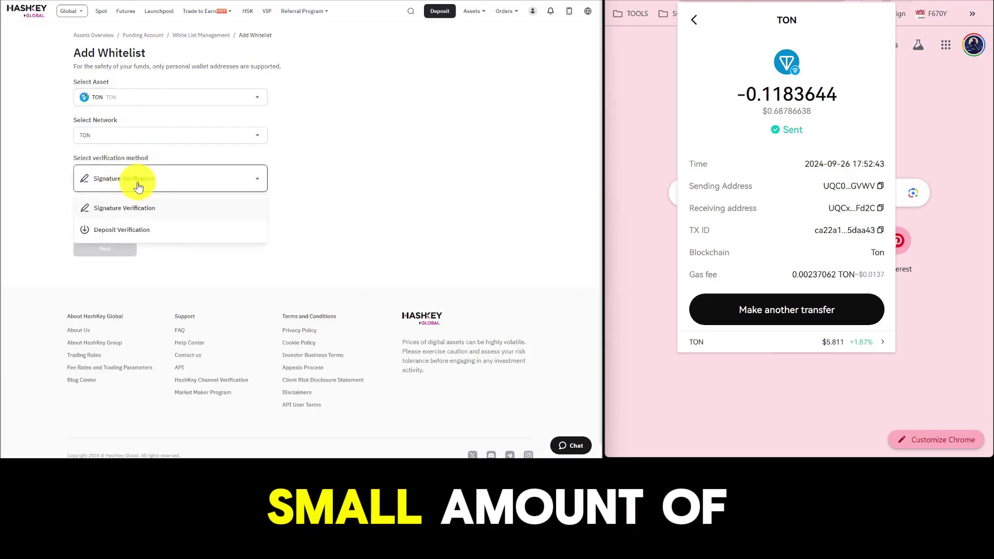
left_click(135, 229)
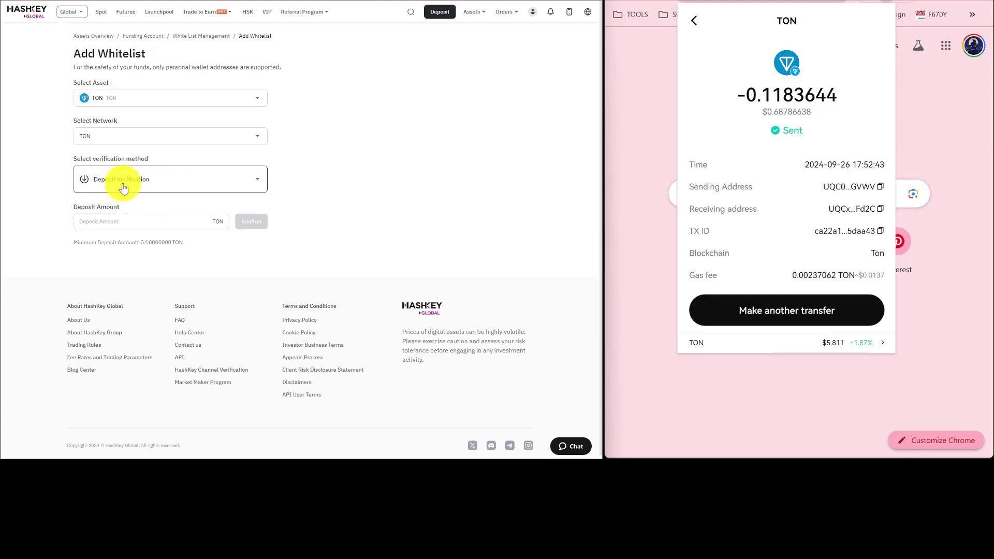
Set the verification deposit amount to 0.1 TON and accept the required deposit of 0.101 TON
left_click(173, 218)
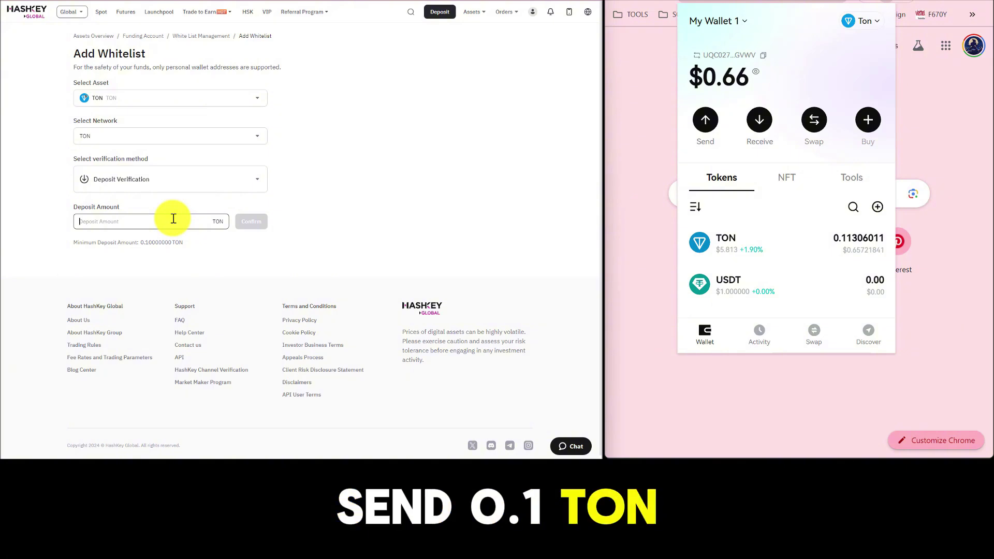
type("0.1")
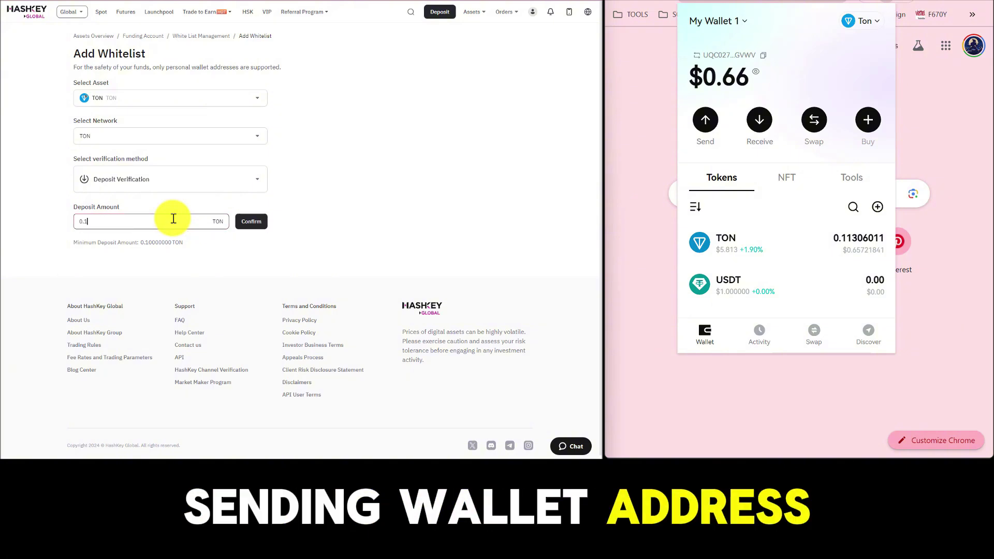
left_click(250, 223)
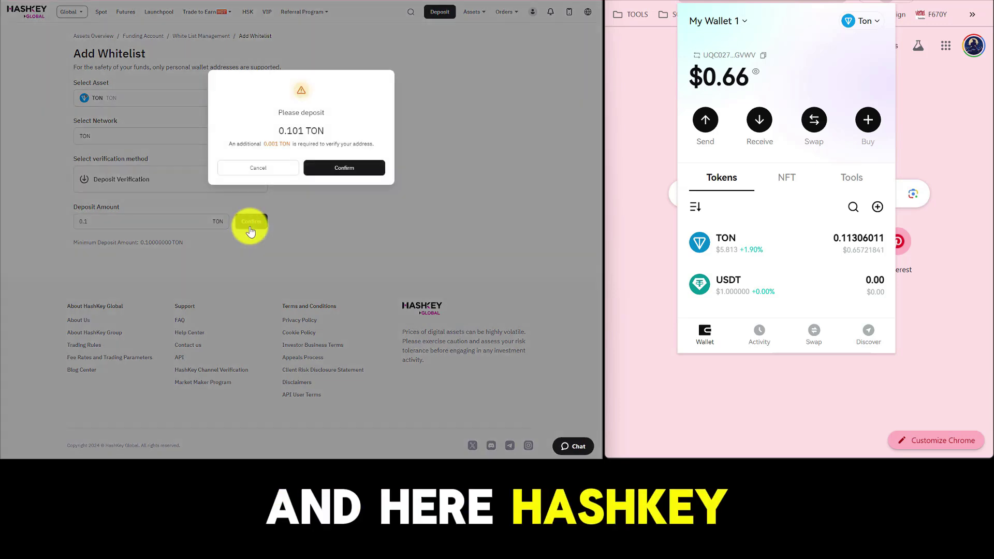
triple_click(268, 141)
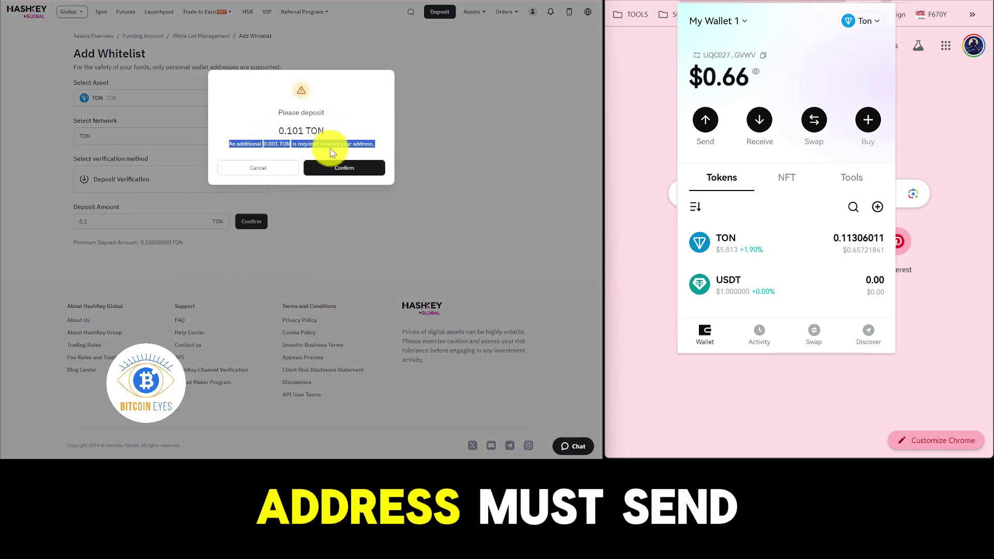
left_click(284, 144)
left_click(334, 169)
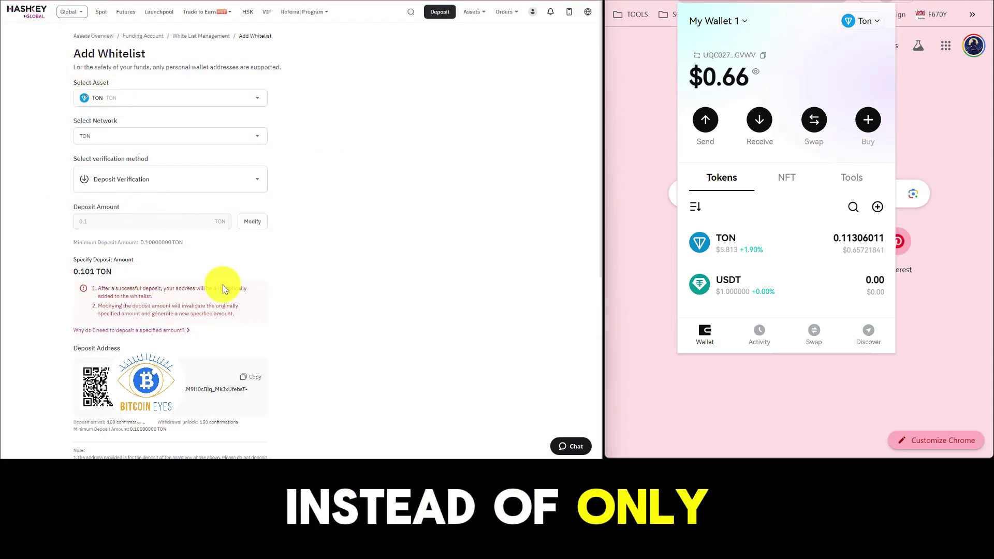
Start a TON transfer in Bitget Wallet and paste HashKey's deposit address as the receiving address
left_click(709, 127)
left_click(784, 129)
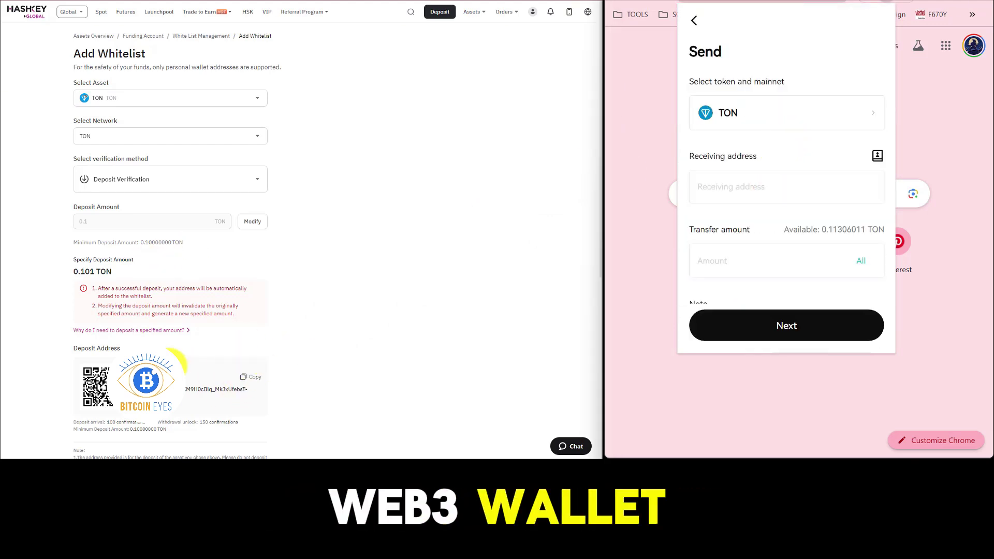
double_click(197, 389)
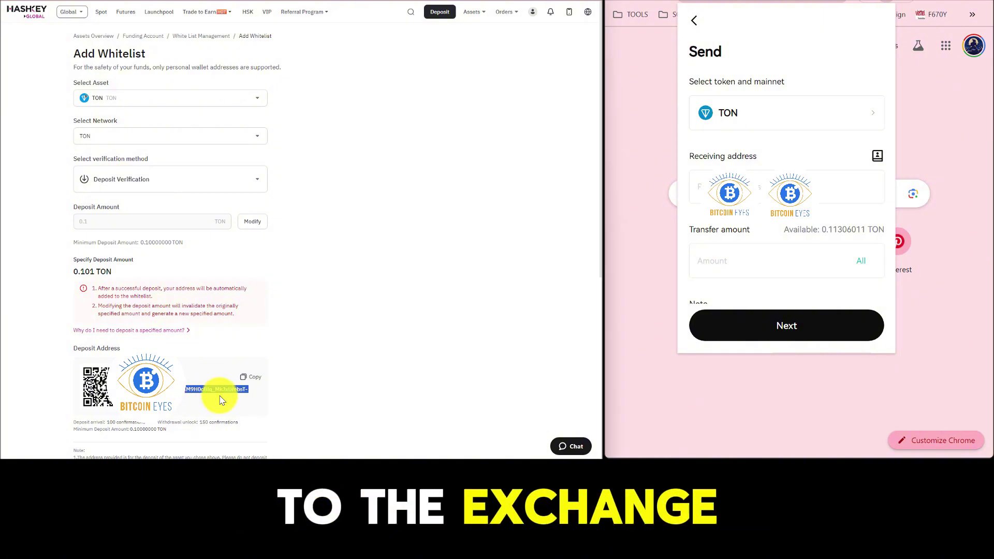
left_click(707, 186)
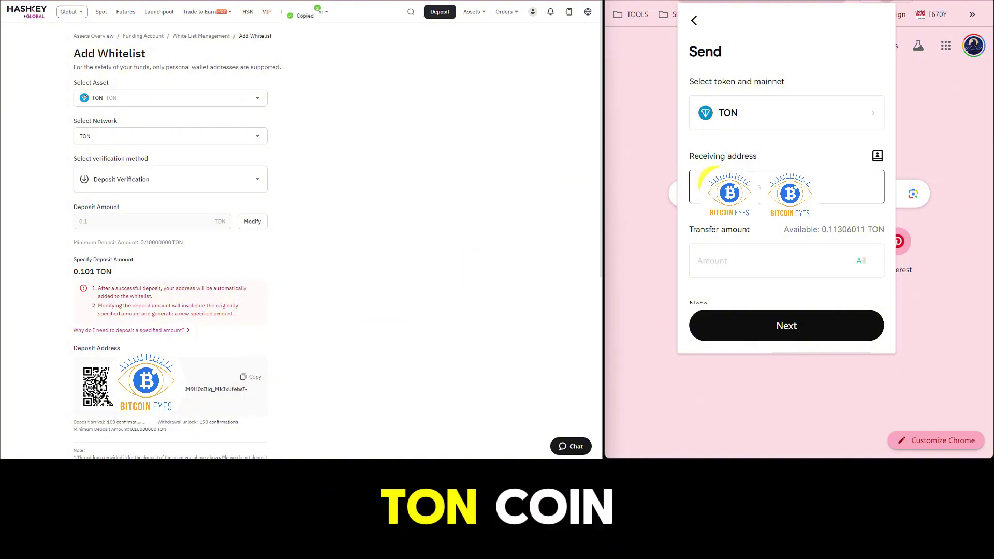
key("ctrl+v")
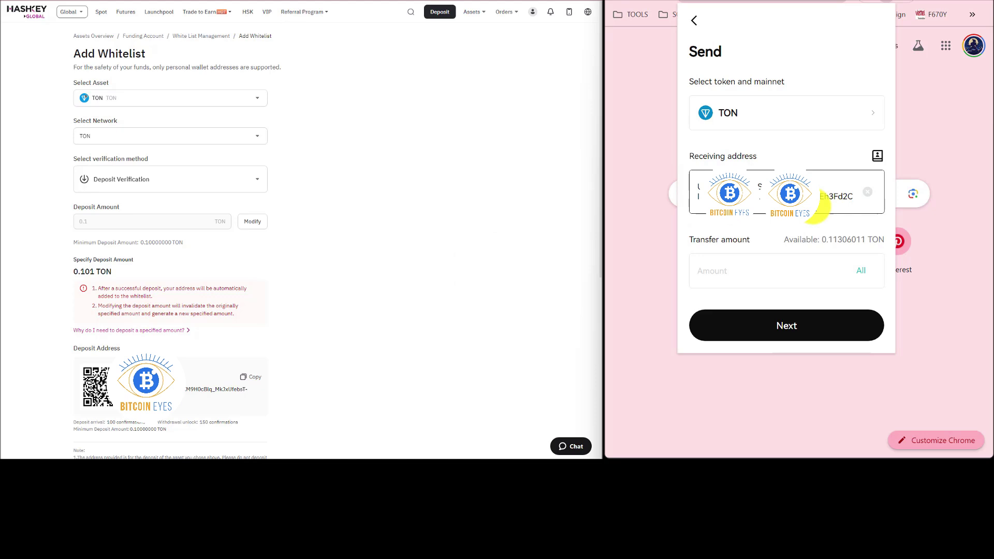
left_click(860, 270)
left_click_drag(745, 266, 688, 266)
key("BackSpace")
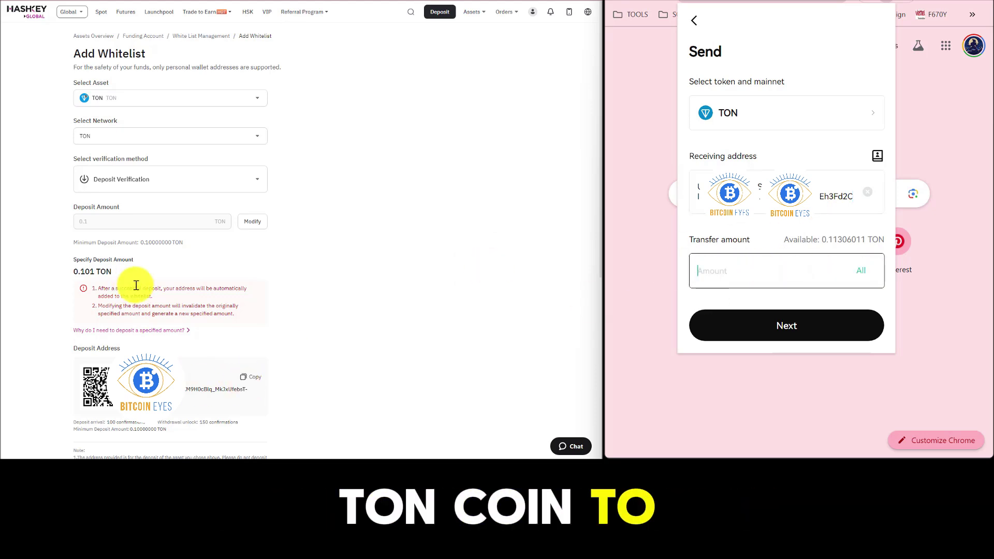
Review the specified deposit amount and the accompanying whitelist notes on HashKey's Add Whitelist page
left_click_drag(78, 261, 112, 273)
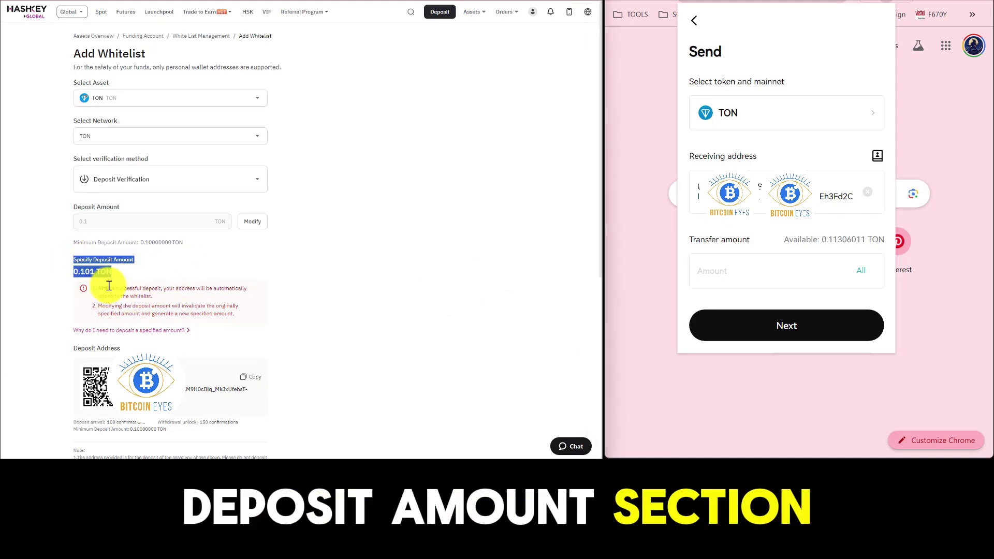
left_click_drag(98, 289, 239, 313)
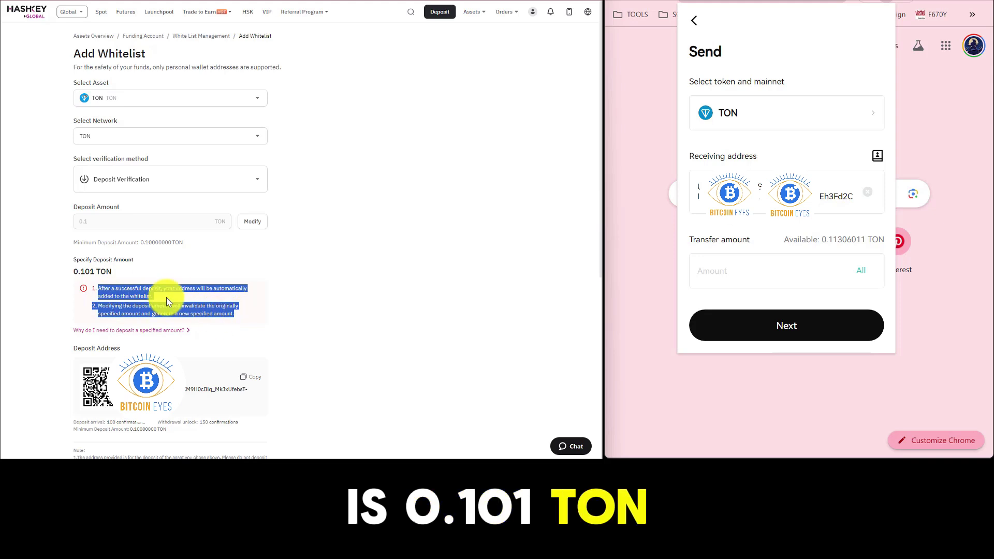
left_click_drag(172, 270, 74, 272)
Set the transfer amount to 0.101 TON in Bitget Wallet and proceed to the transfer confirmation
left_click(767, 271)
type("0.01")
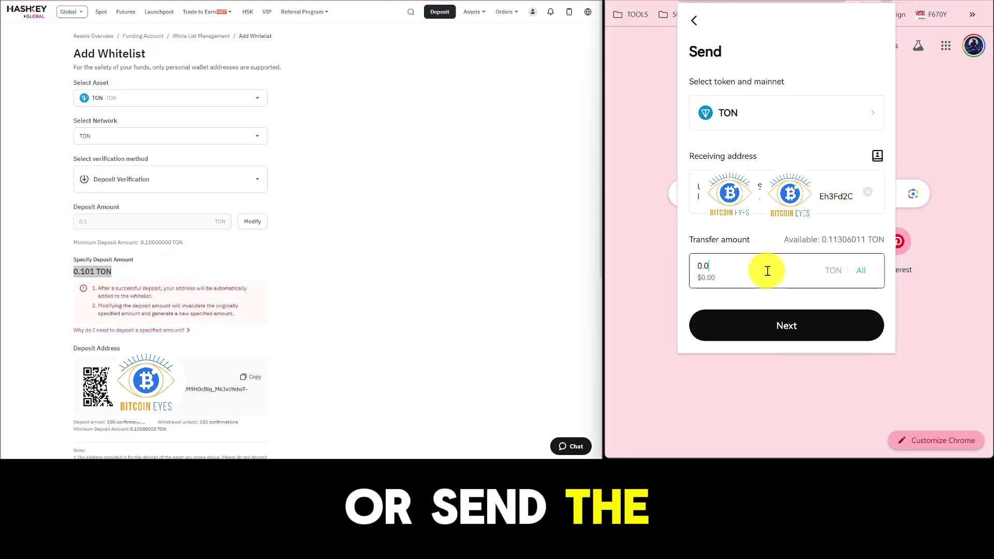
key("BackSpace")
key("BackSpace")
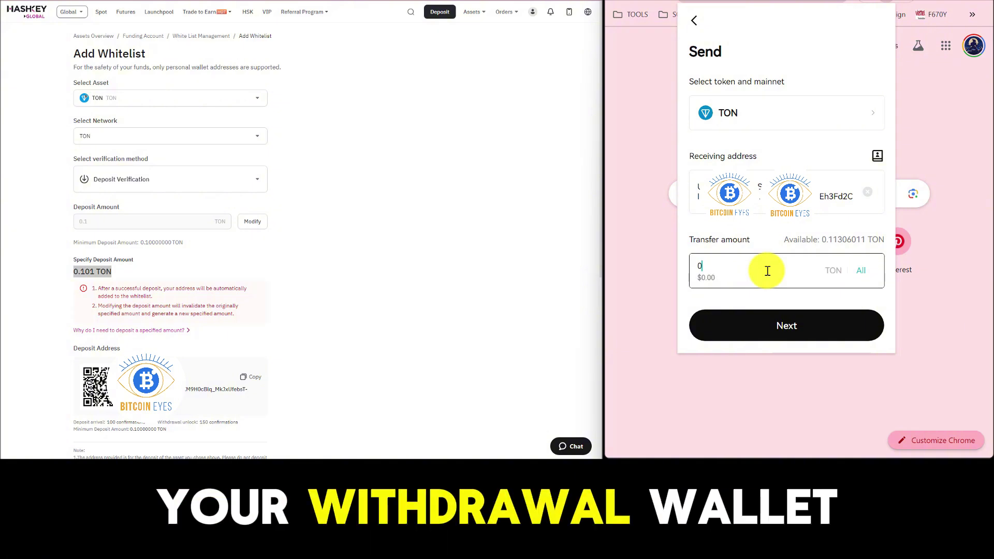
type("101")
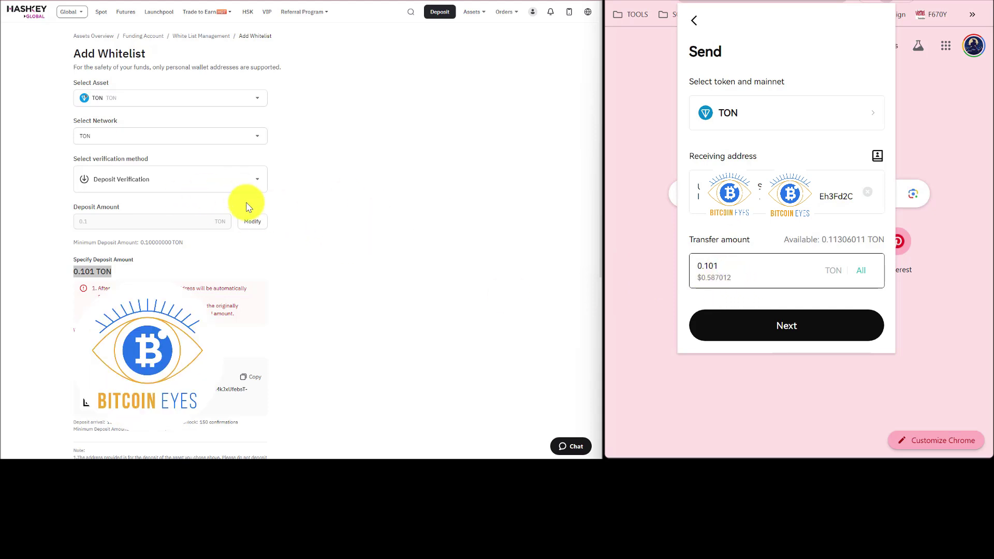
scroll(286, 267, "down", 1)
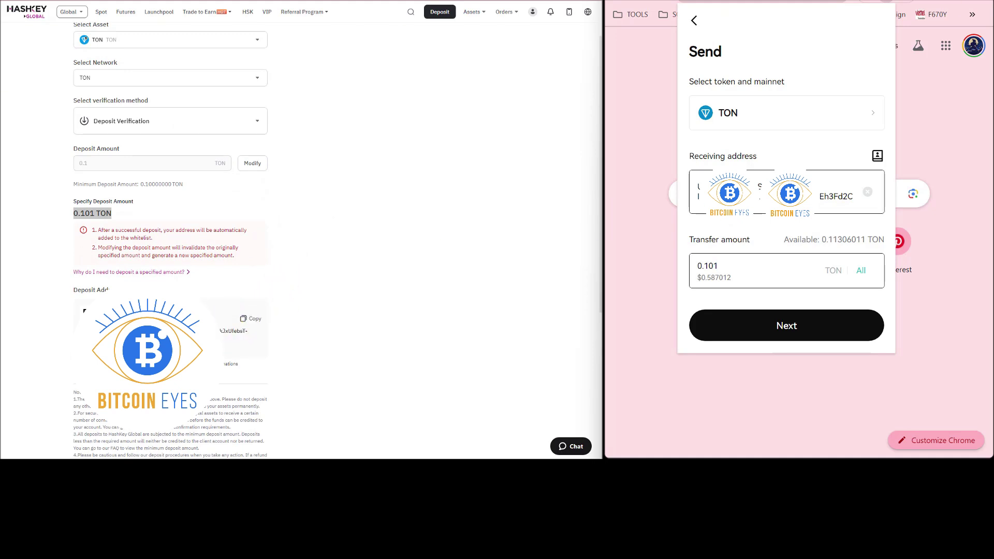
left_click(762, 336)
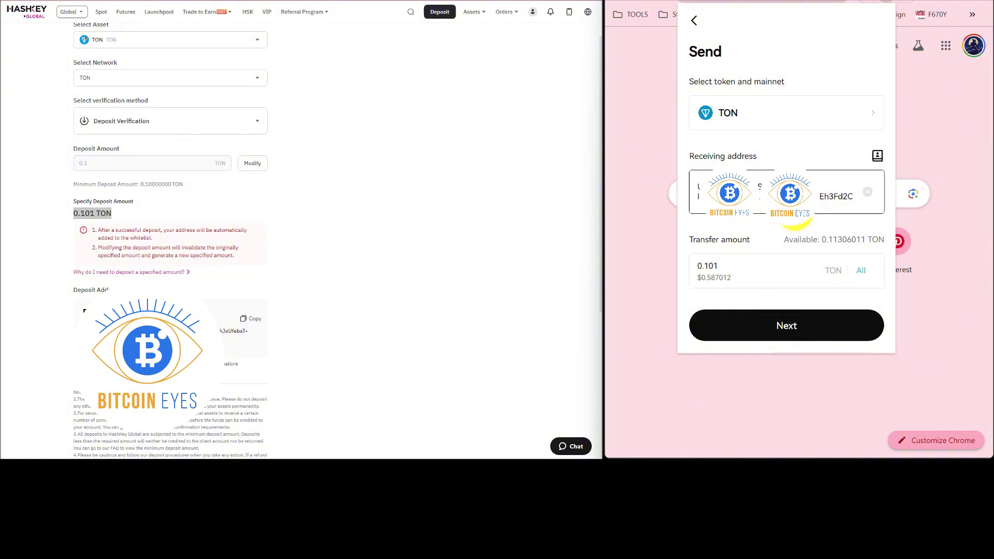
key("Return")
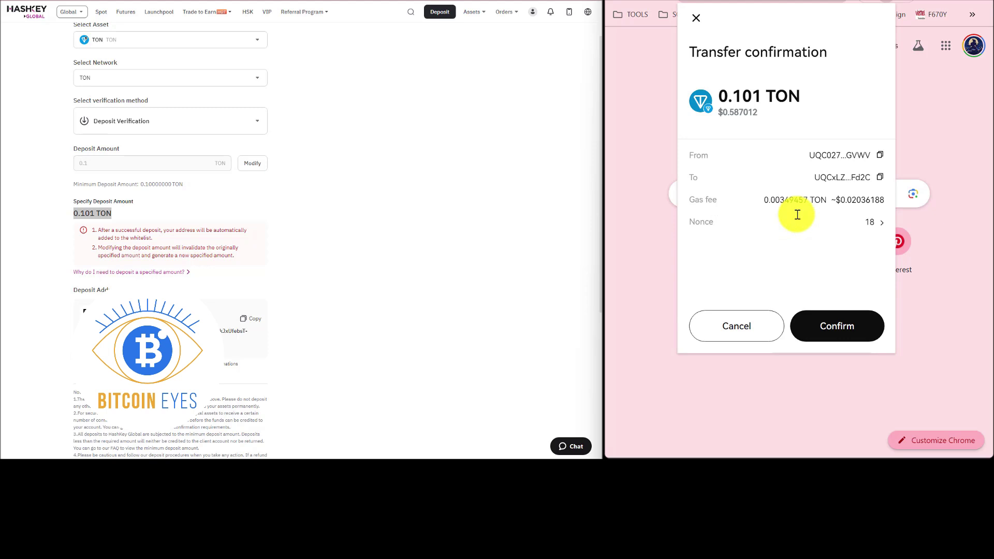
Check the transfer amount against HashKey's specified deposit amount, confirm the 0.101 TON transfer and dismiss the approval notice
triple_click(754, 98)
triple_click(101, 213)
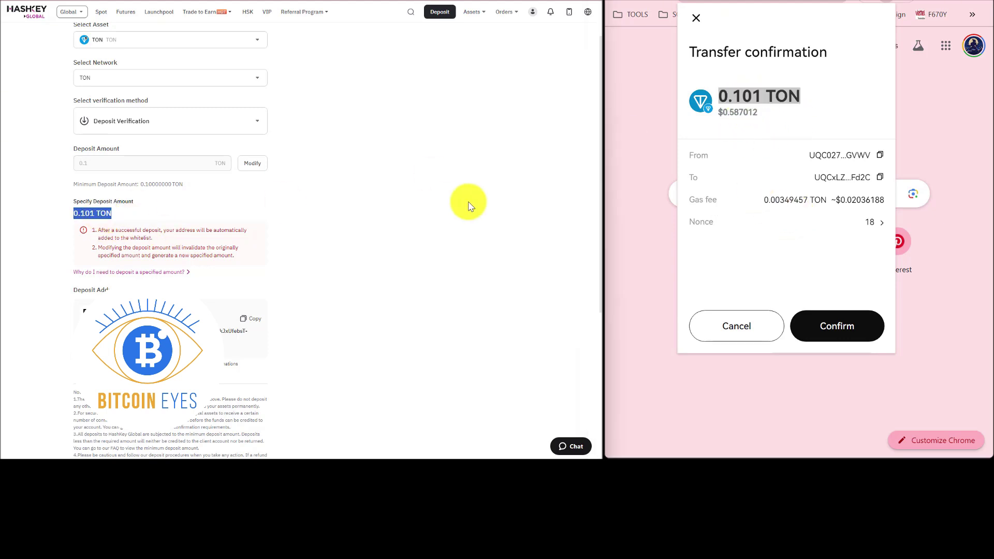
left_click(817, 325)
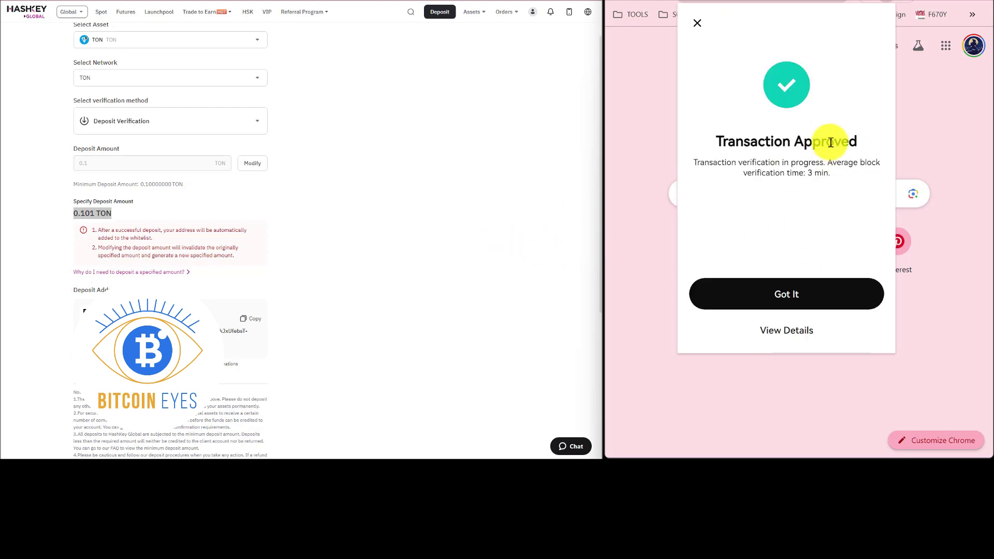
triple_click(782, 137)
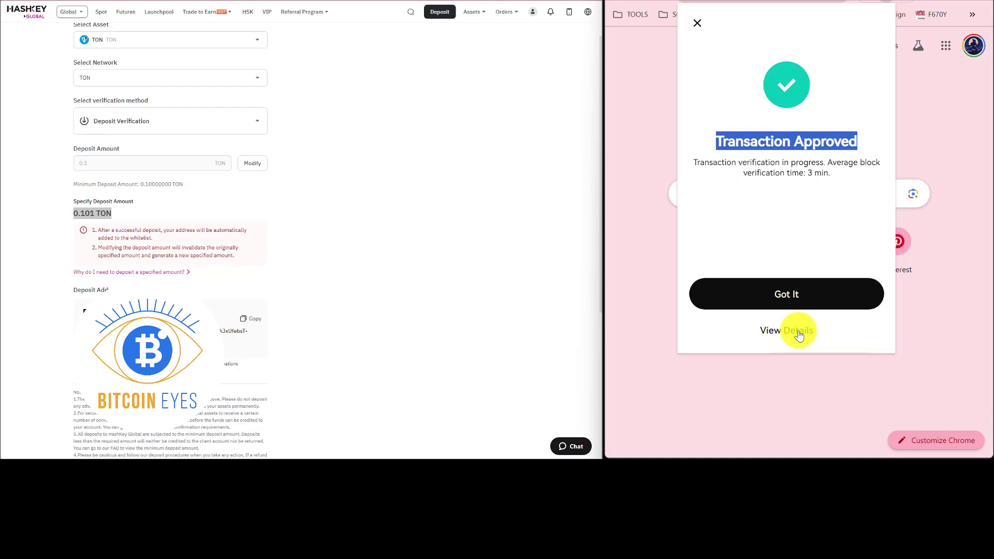
left_click(781, 293)
Look up the 0.101 TON transfer in Bitget Wallet's activity history and view its details
scroll(787, 197, "down", 1)
scroll(788, 200, "up", 1)
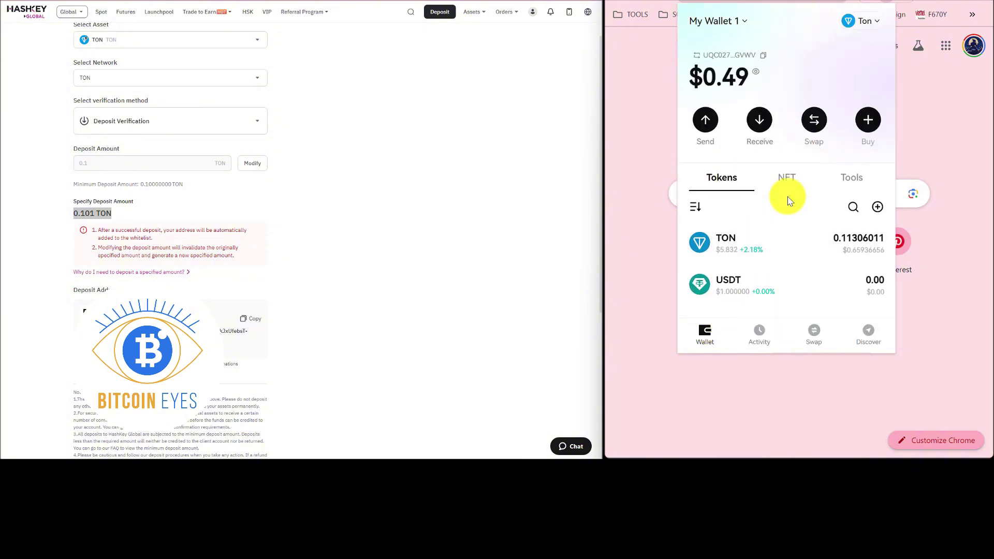
left_click(753, 337)
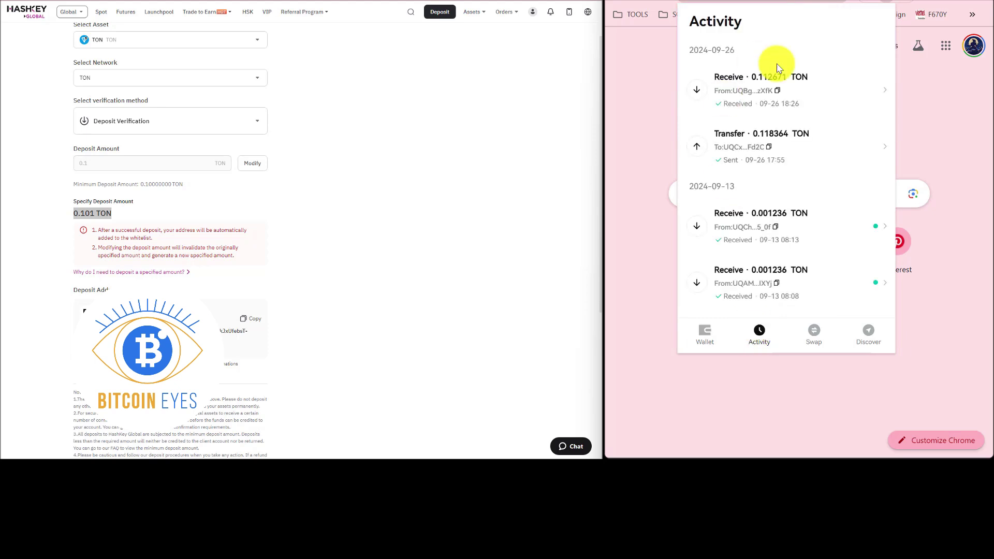
left_click(789, 93)
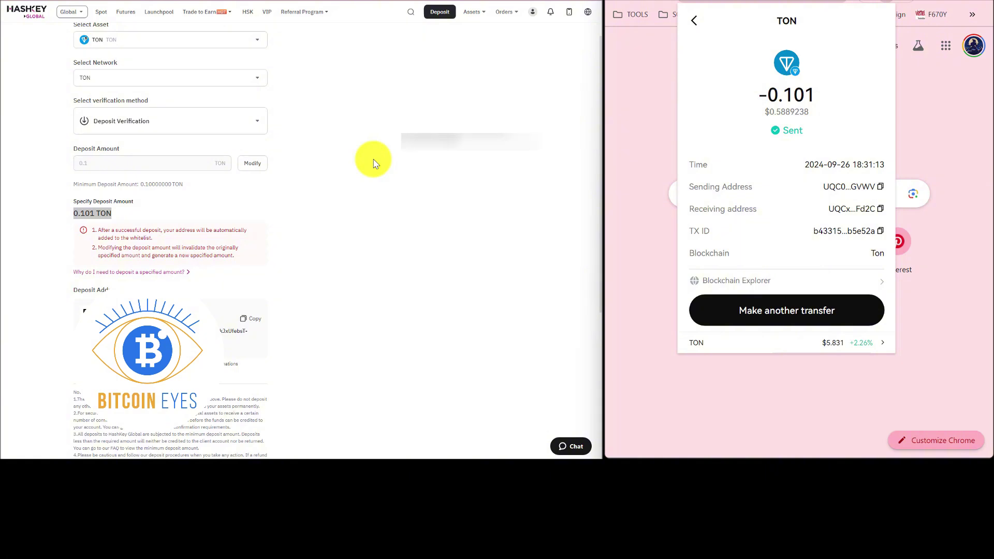
Switch to Gmail and read HashKey Global's newest Deposit Processing email about the TON deposit
key("ctrl+Tab")
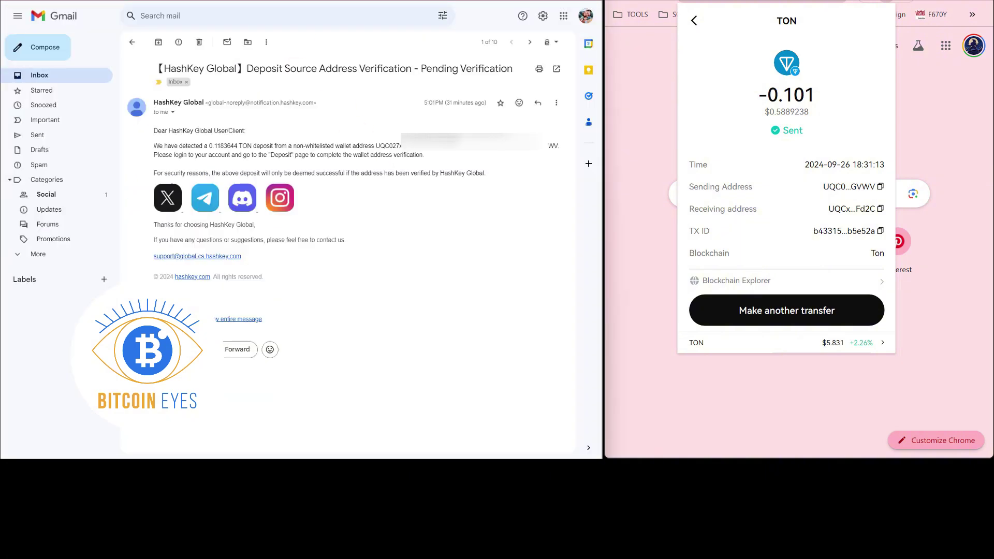
left_click(135, 44)
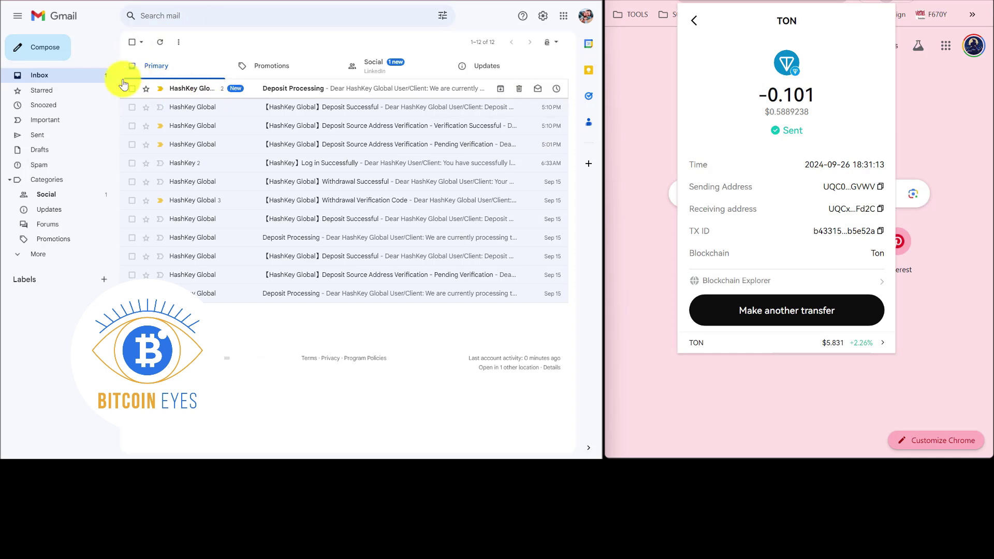
left_click(288, 92)
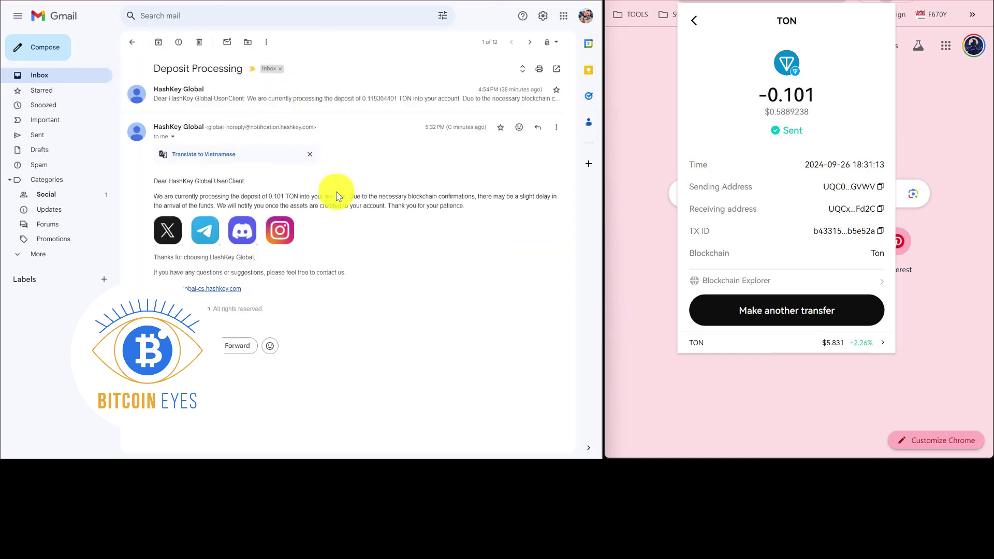
left_click_drag(155, 181, 477, 206)
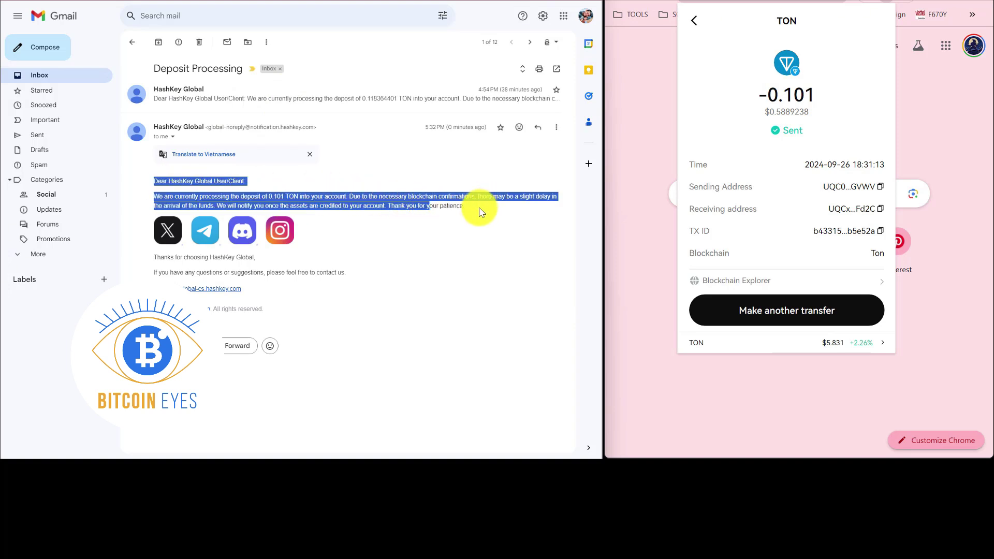
left_click(298, 201)
left_click_drag(317, 196, 475, 208)
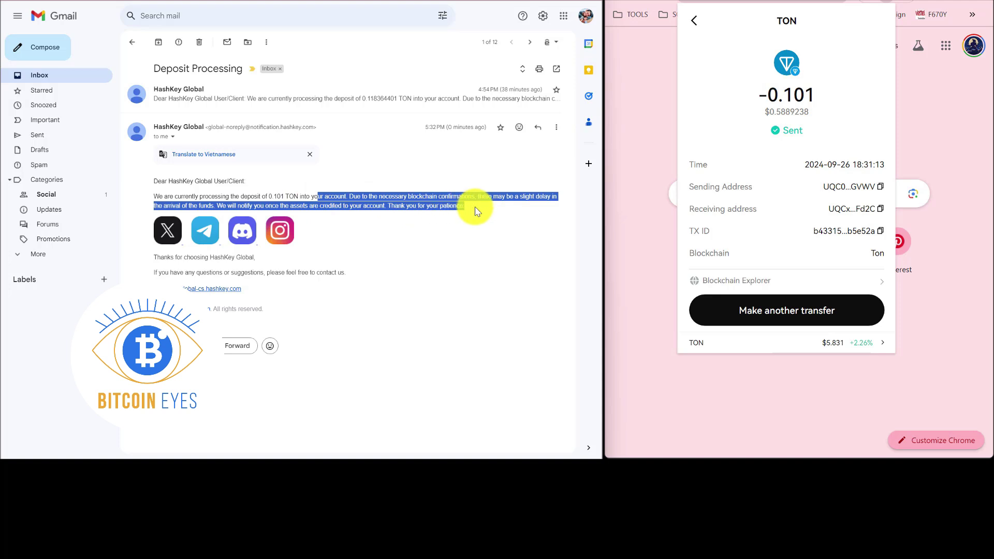
left_click(266, 92)
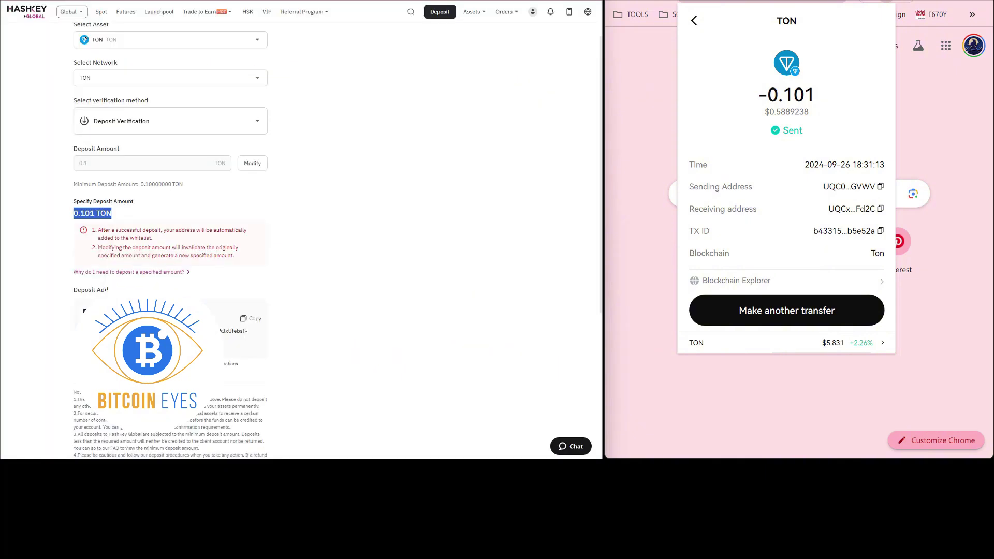
Return to HashKey Global, open the Deposit page and check the newest TON deposit record's quantity, status and confirmation progress
left_click(397, 204)
scroll(440, 192, "up", 1)
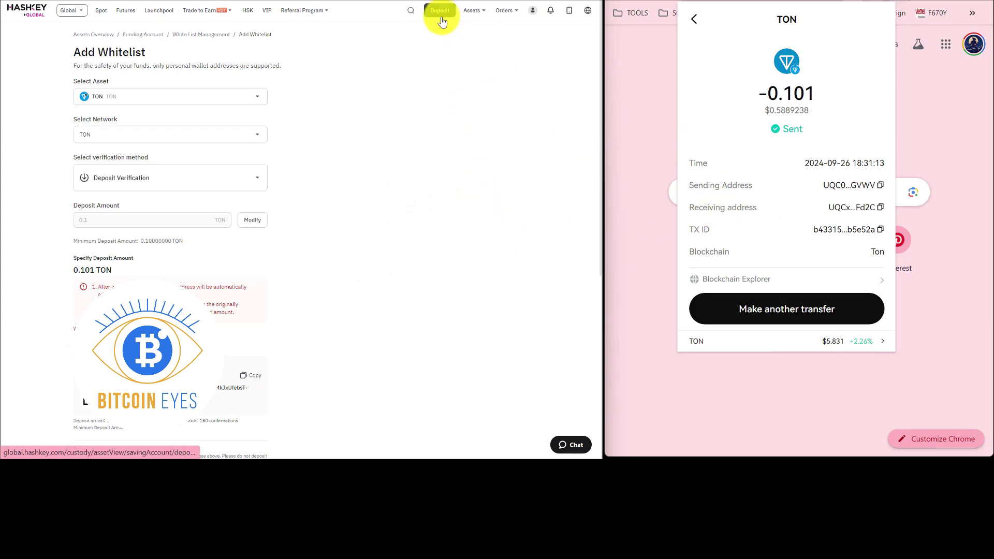
left_click(440, 12)
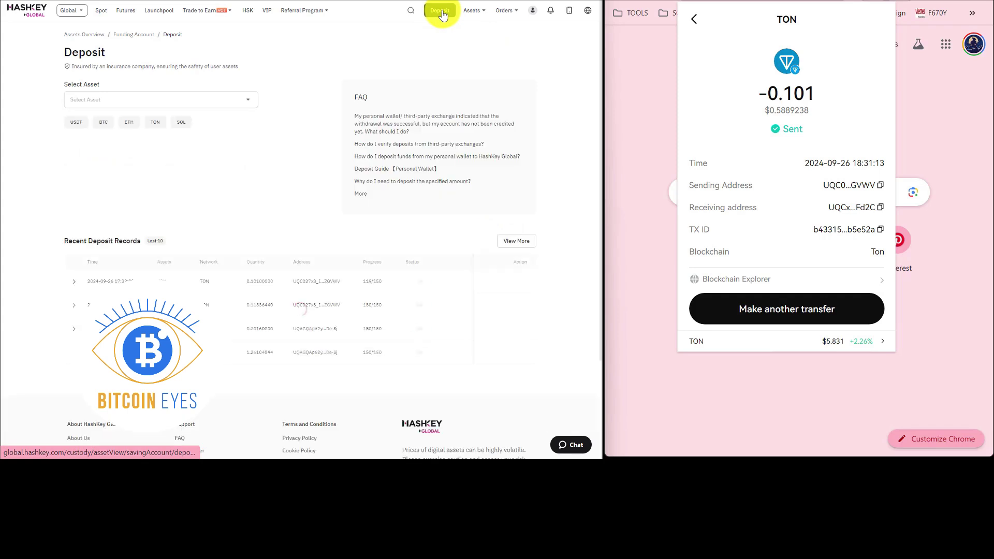
triple_click(90, 282)
double_click(261, 283)
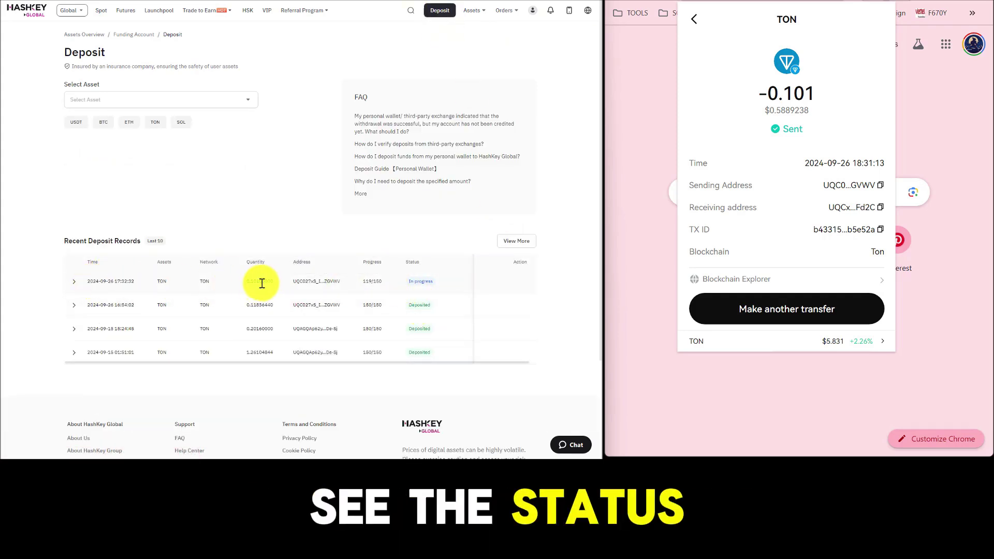
left_click(424, 280)
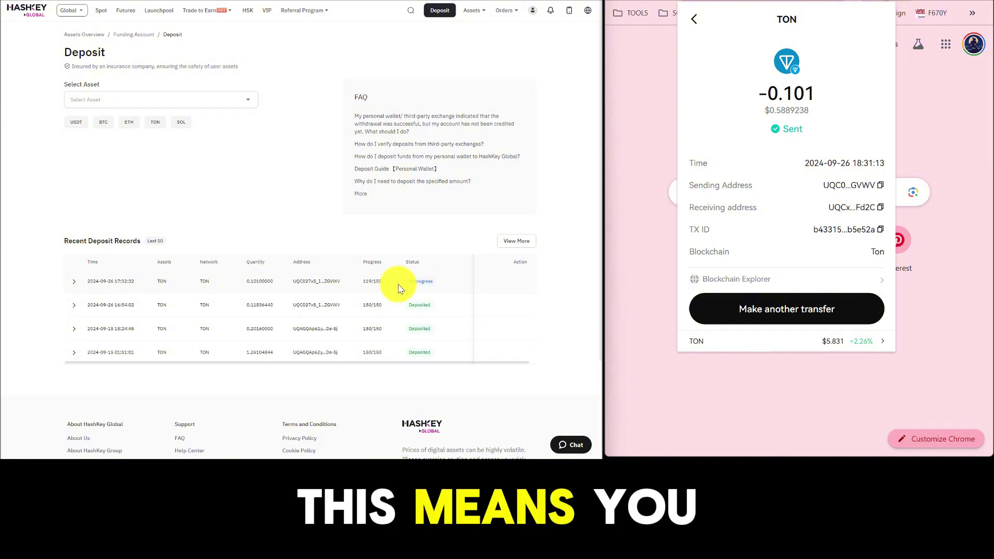
double_click(420, 280)
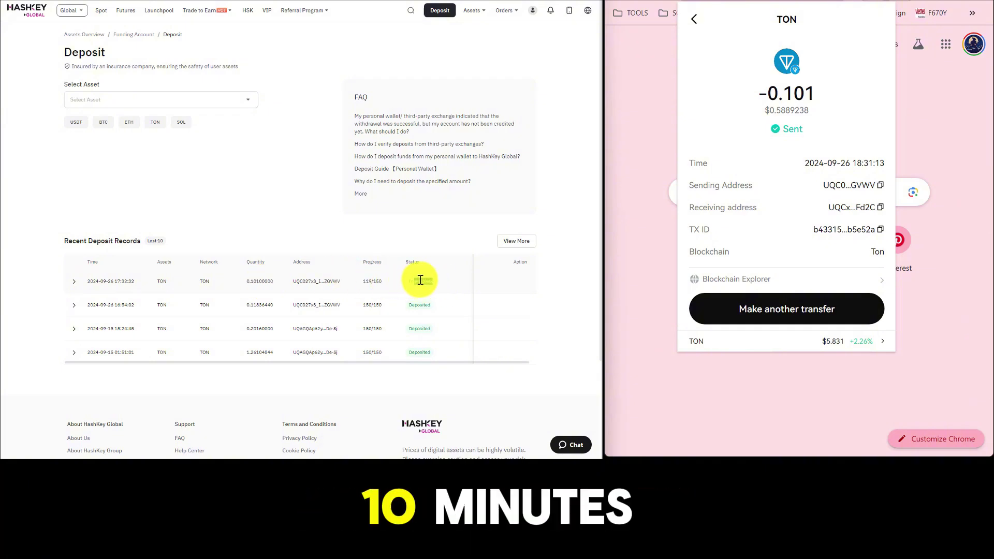
double_click(370, 280)
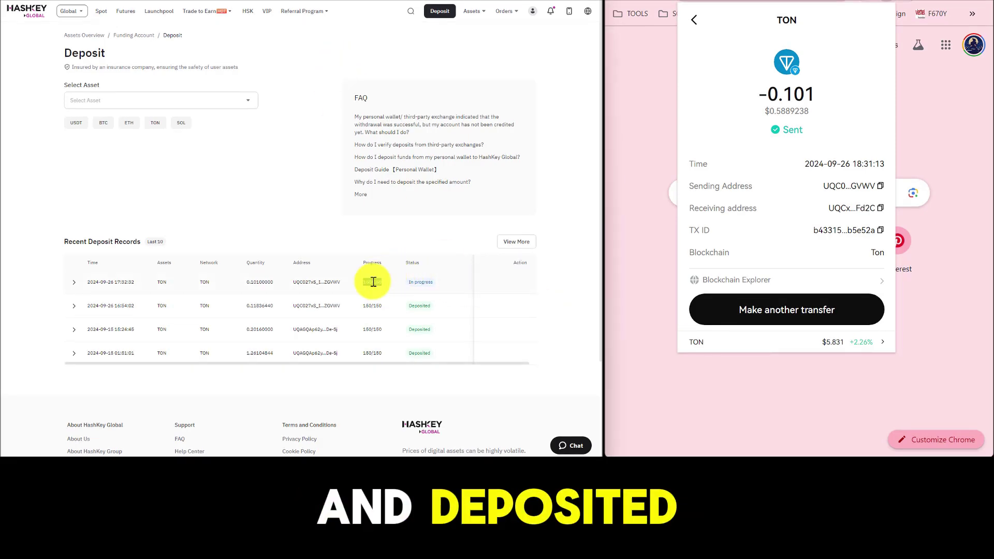
Switch to Gmail and read HashKey Global's newest Deposit Successful email
key("ctrl+Tab")
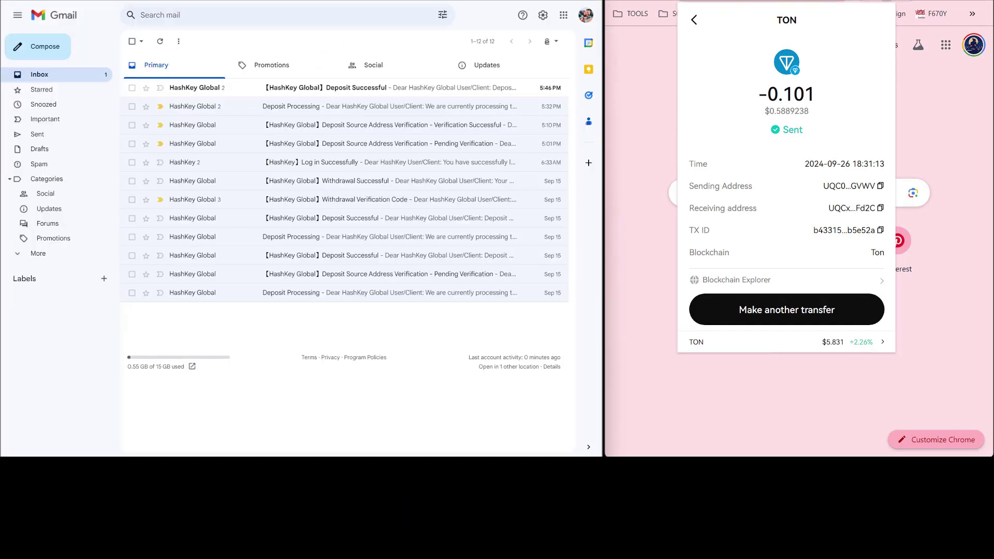
left_click(200, 88)
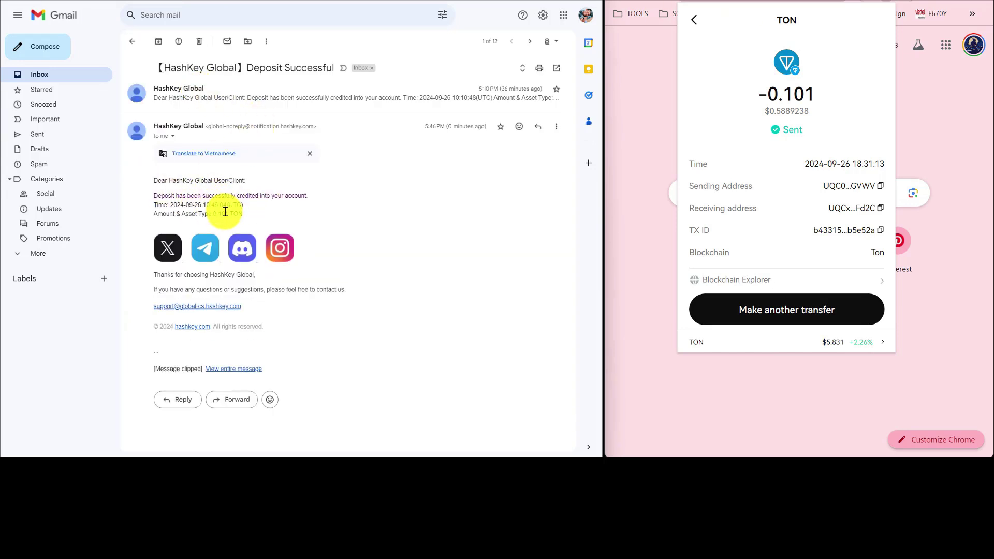
triple_click(237, 199)
Return to HashKey Global, refresh the Deposit page and recheck the 0.101 TON record's quantity and status
key("ctrl+Tab")
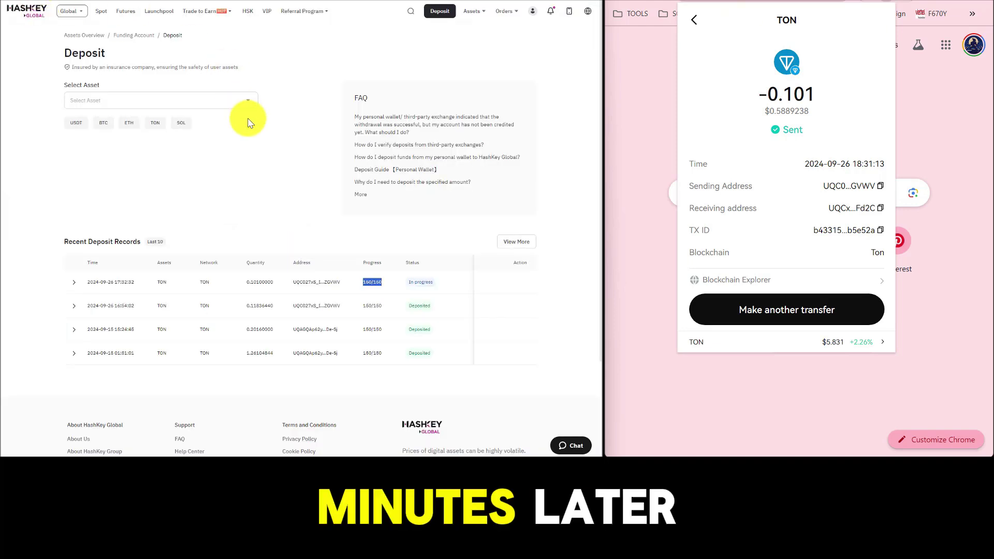
key("F5")
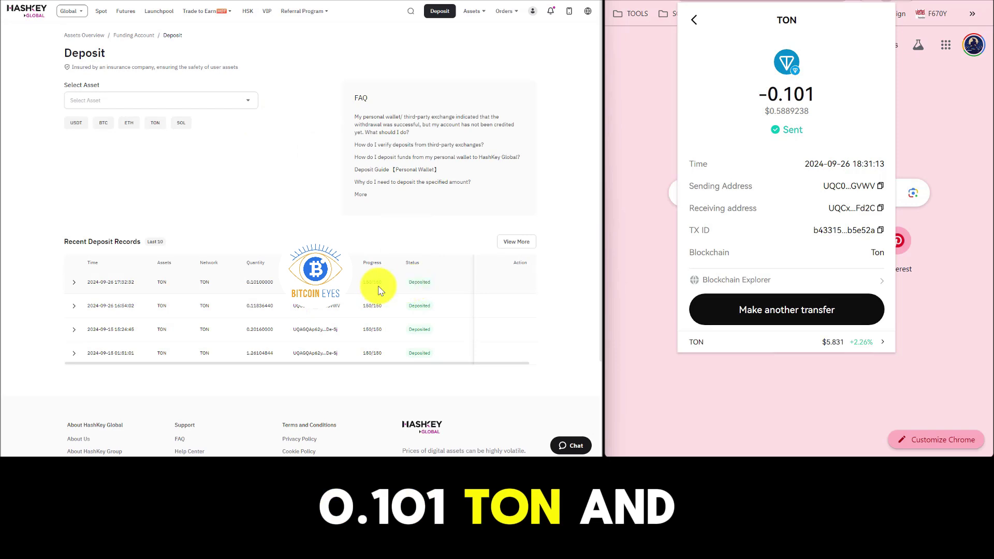
double_click(257, 283)
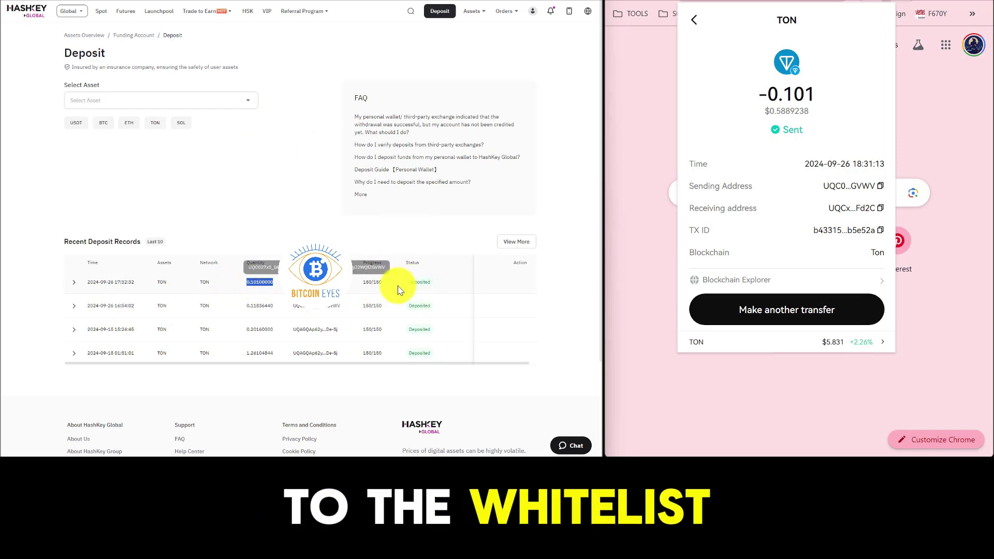
double_click(421, 282)
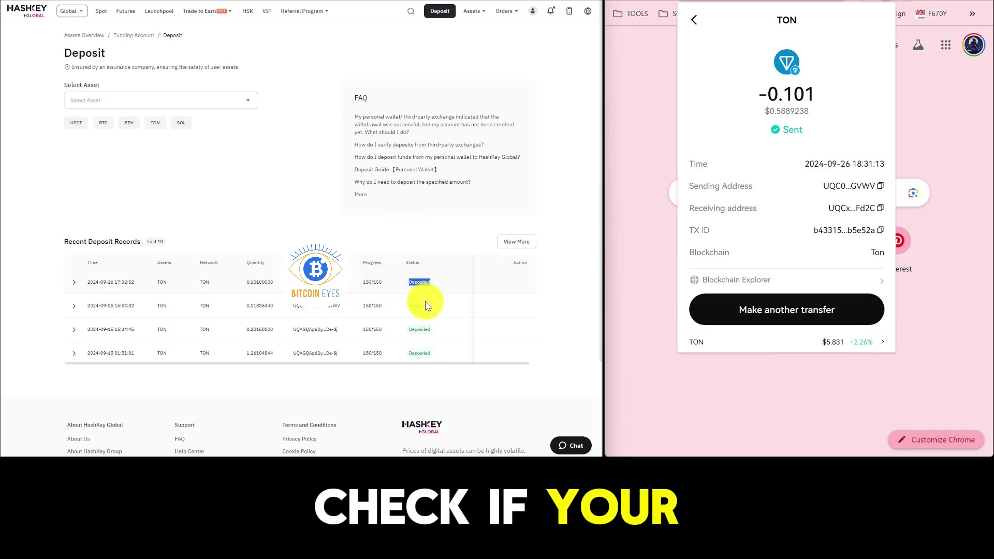
left_click_drag(88, 282, 366, 290)
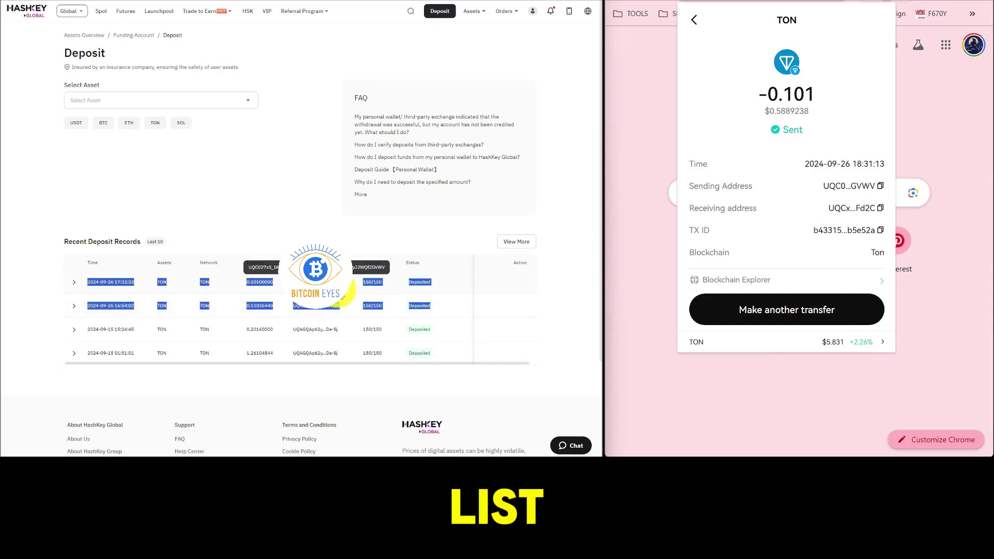
left_click(262, 185)
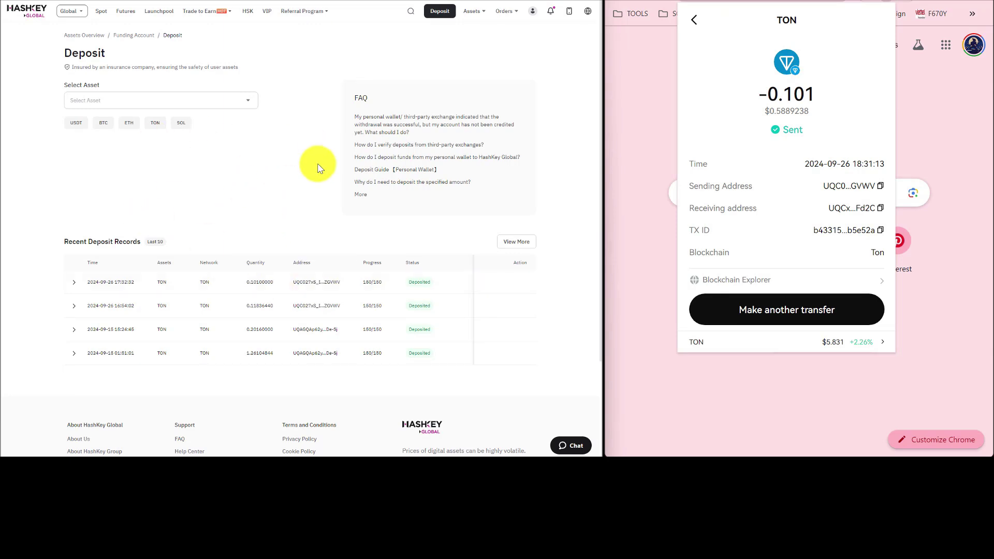
Open the Assets Overview page of the HashKey Global account
left_click(552, 13)
left_click(506, 60)
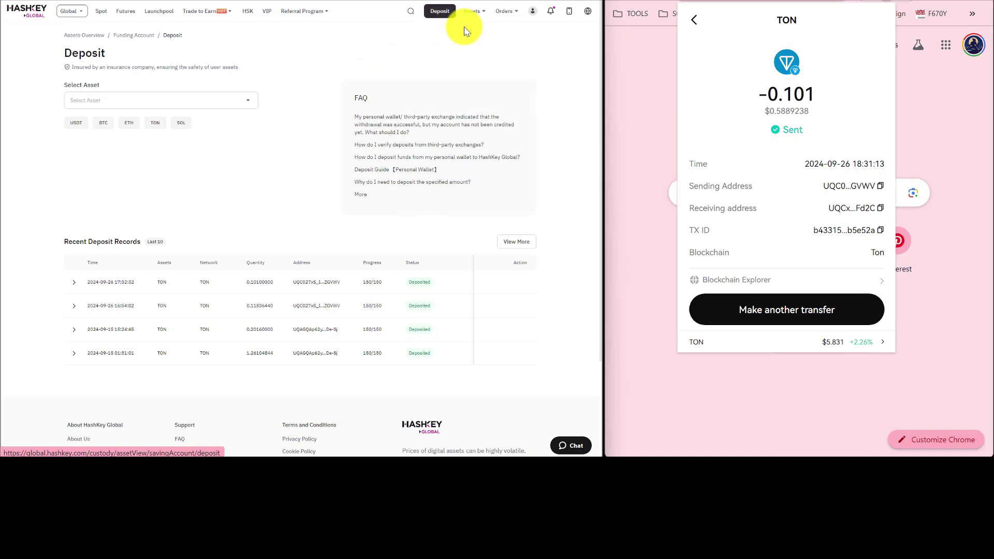
mouse_move(473, 16)
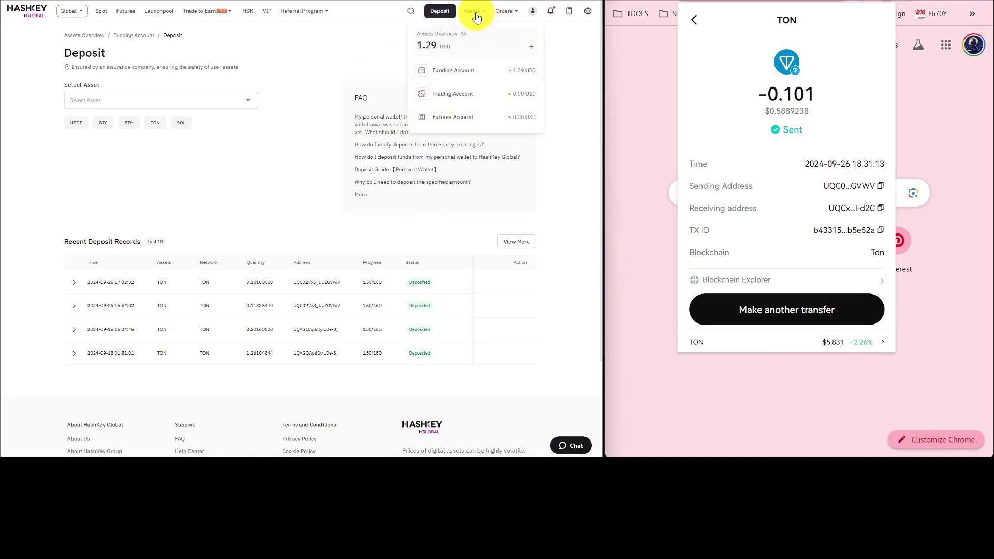
left_click(474, 18)
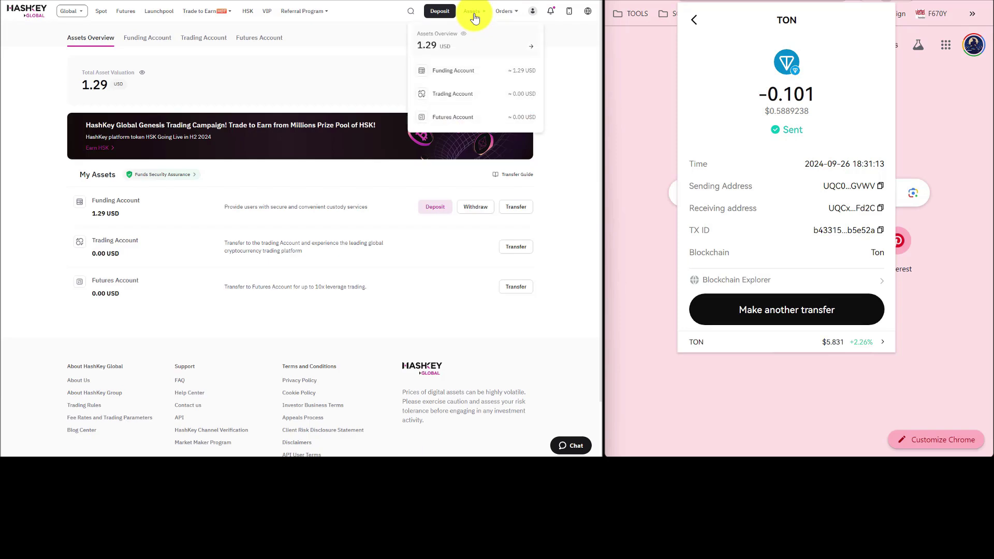
Open HashKey Global's whitelist management and compare the Address 2 entry with the TON receiving address in Bitget Wallet
left_click(467, 208)
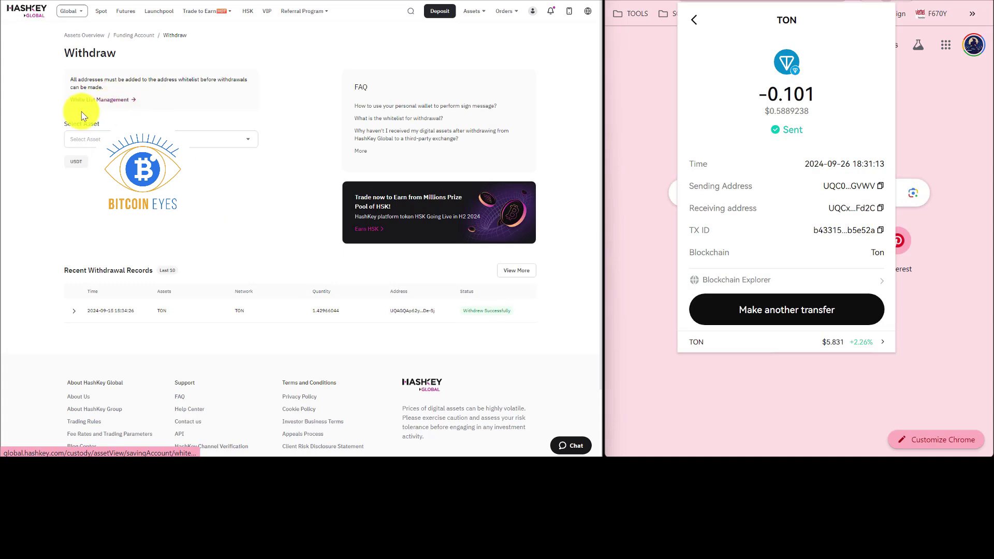
left_click(111, 101)
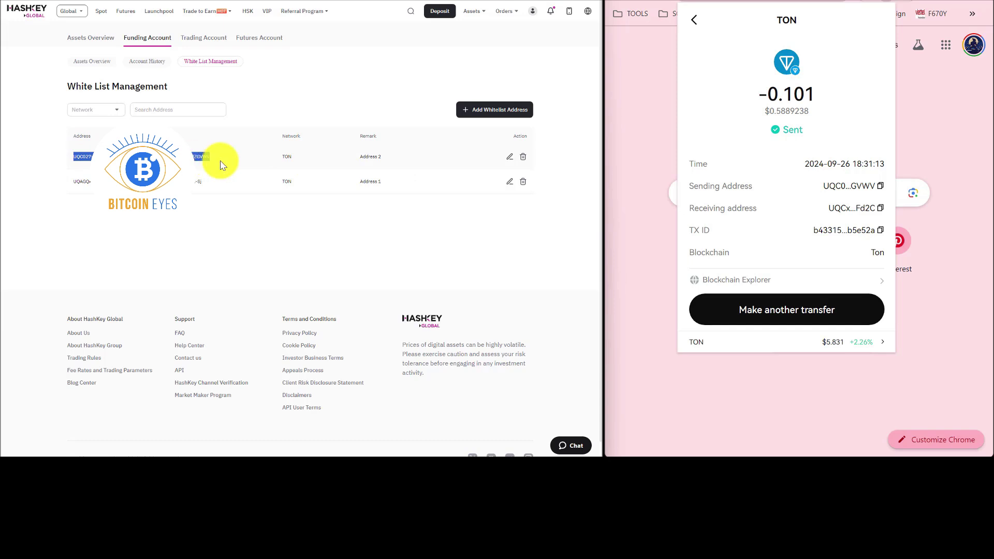
left_click(694, 21)
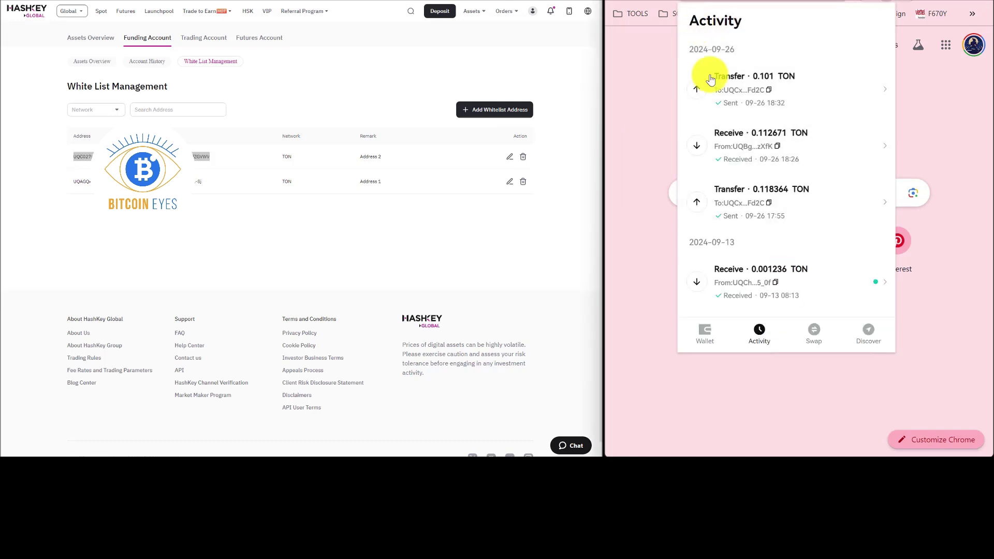
left_click(702, 336)
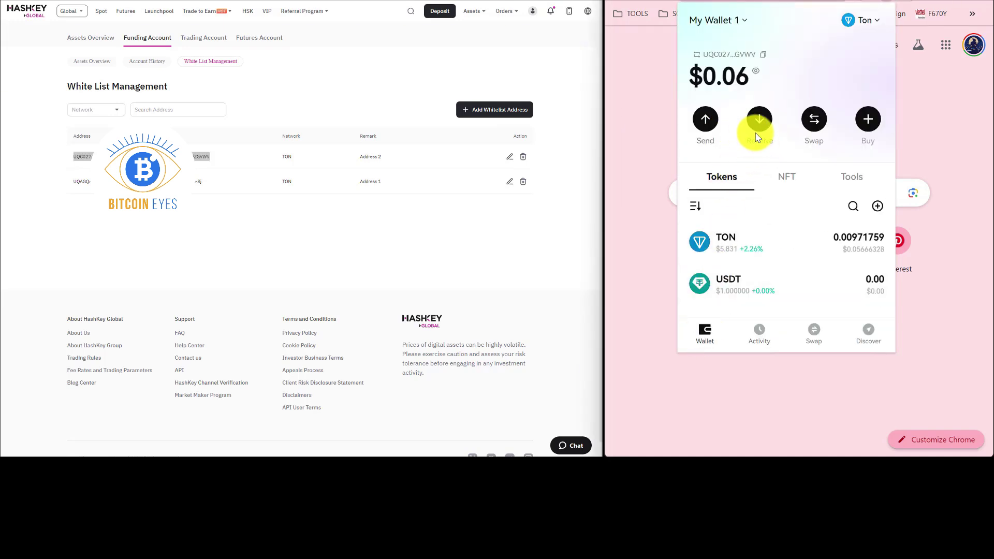
left_click(746, 252)
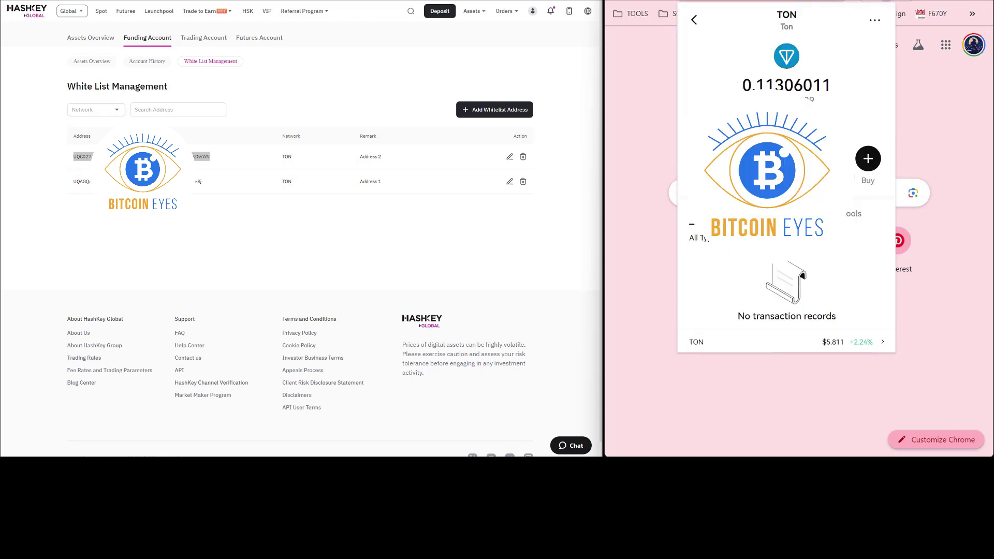
left_click(759, 159)
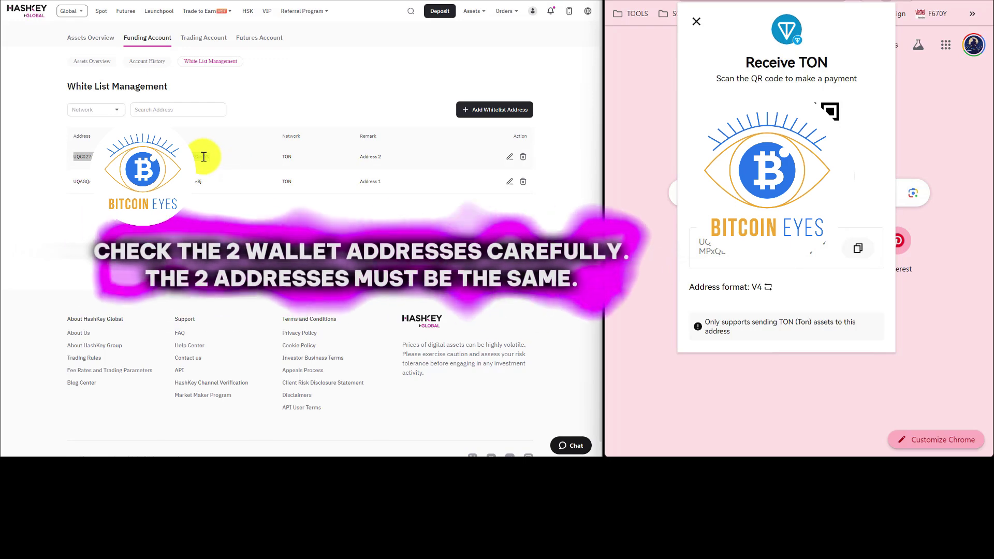
left_click(204, 156)
double_click(201, 156)
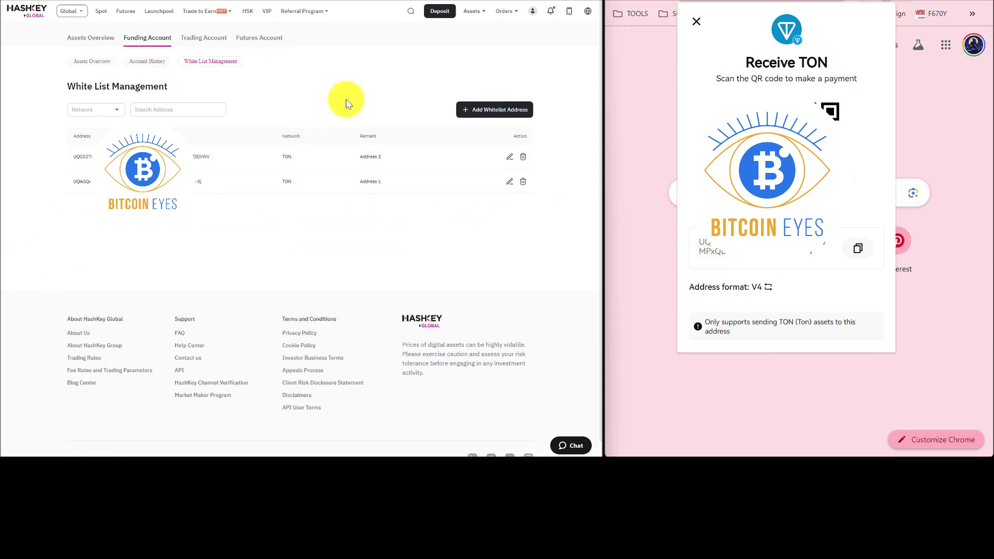
Change the remark of the Address 2 whitelist entry to Bitget Wallet 1
left_click(508, 158)
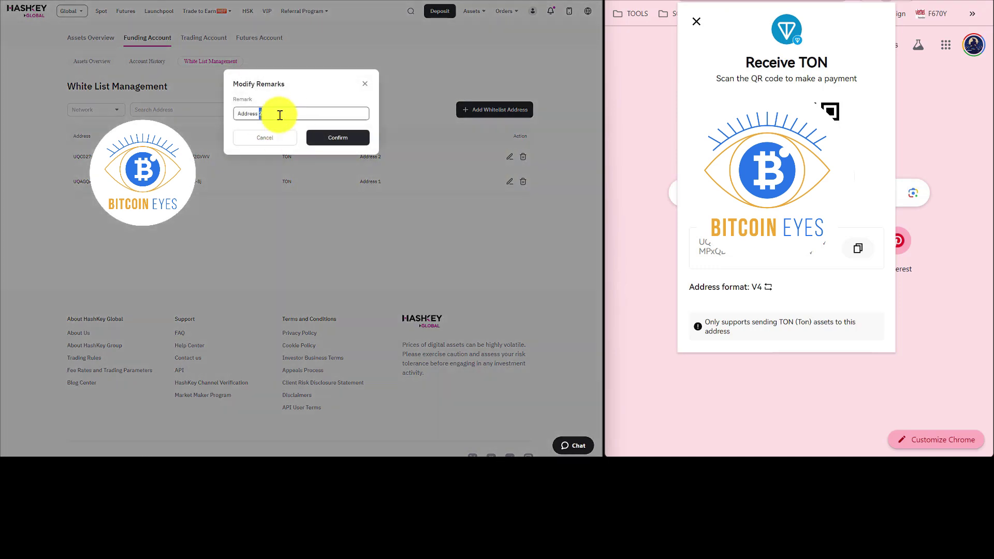
type("B")
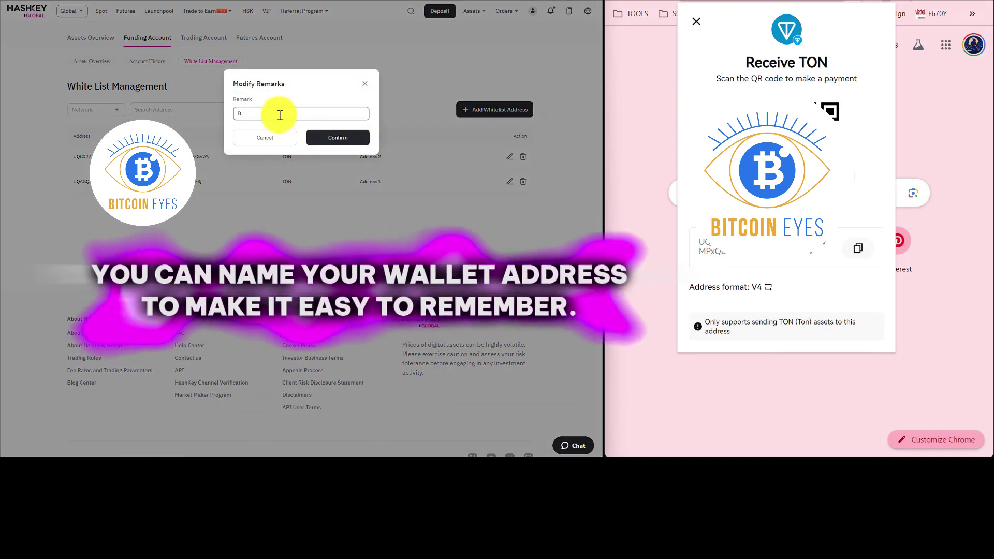
type("itget")
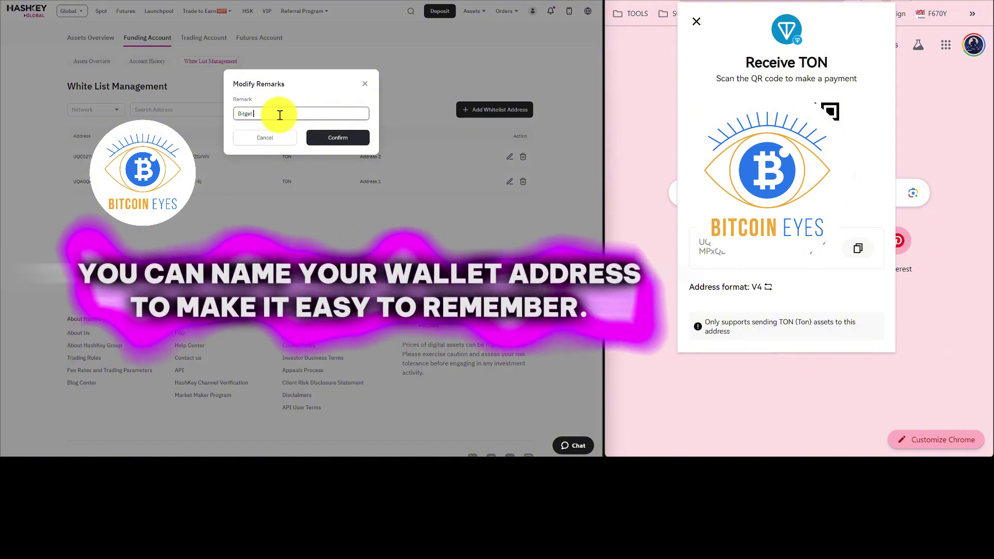
type(" Wallet 1")
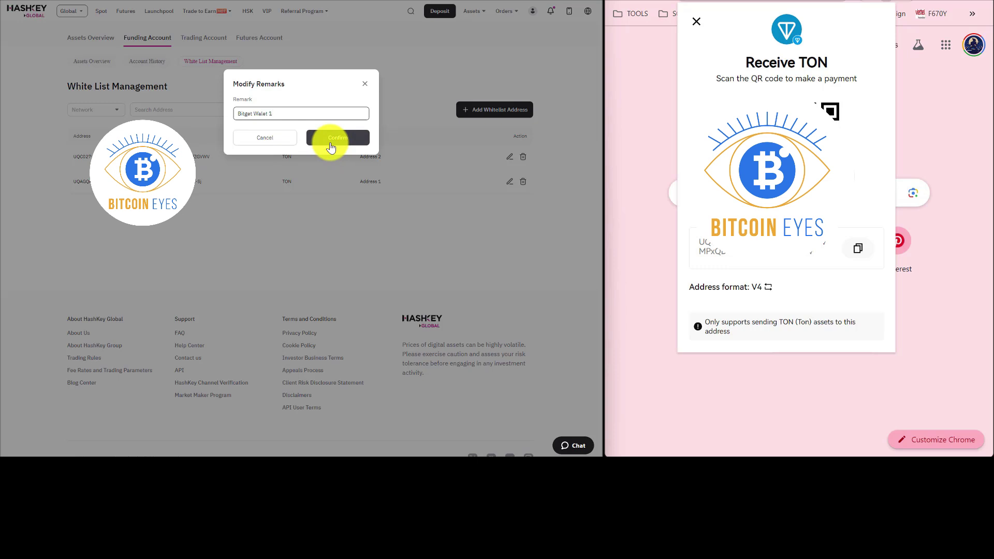
left_click(333, 146)
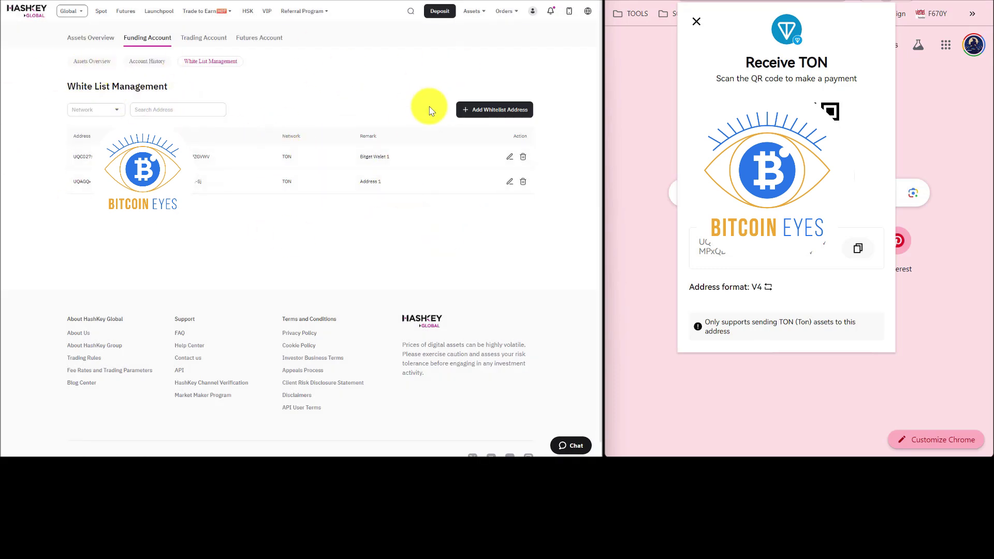
Start a withdrawal from the HashKey Global funding account with TON as the asset and TON as the network
mouse_move(476, 14)
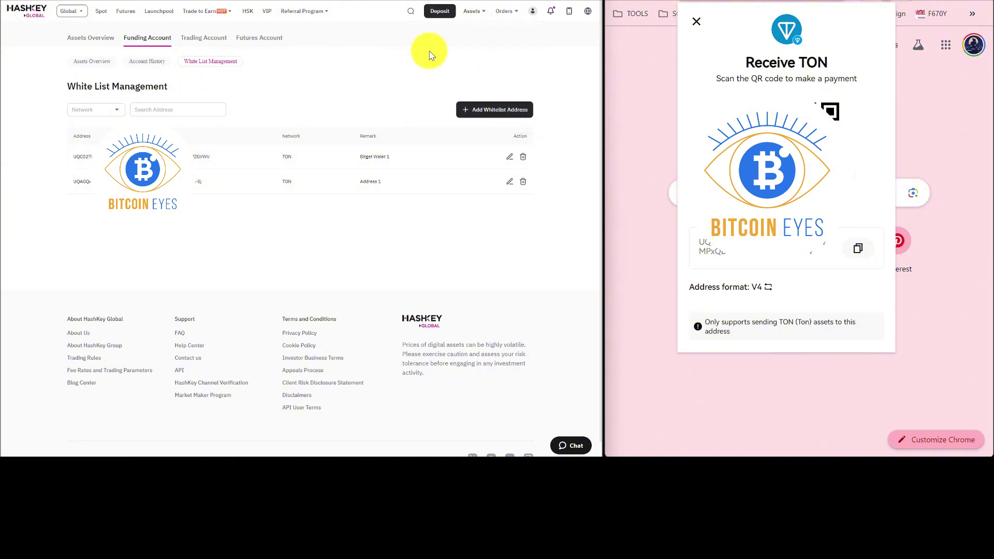
left_click(98, 46)
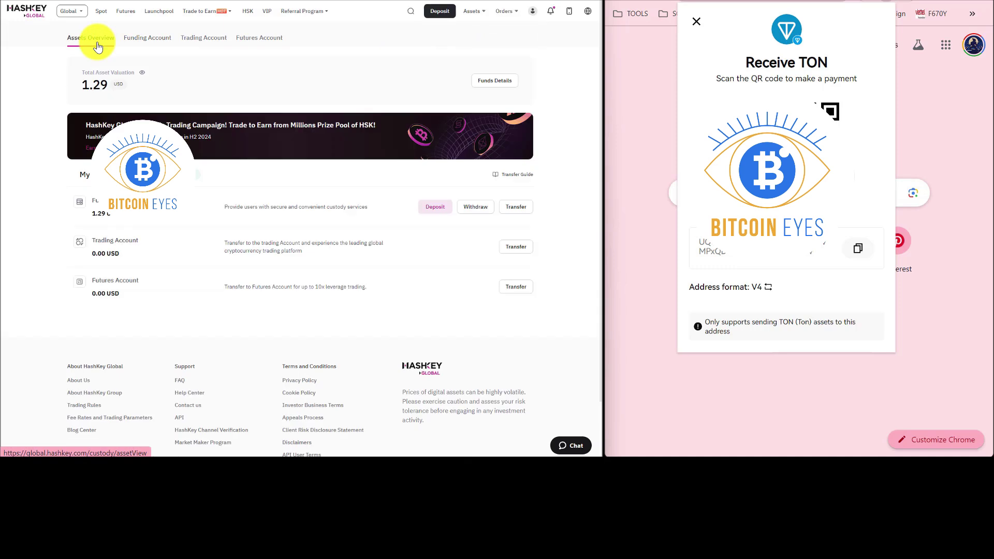
left_click(475, 209)
left_click(129, 137)
left_click(155, 164)
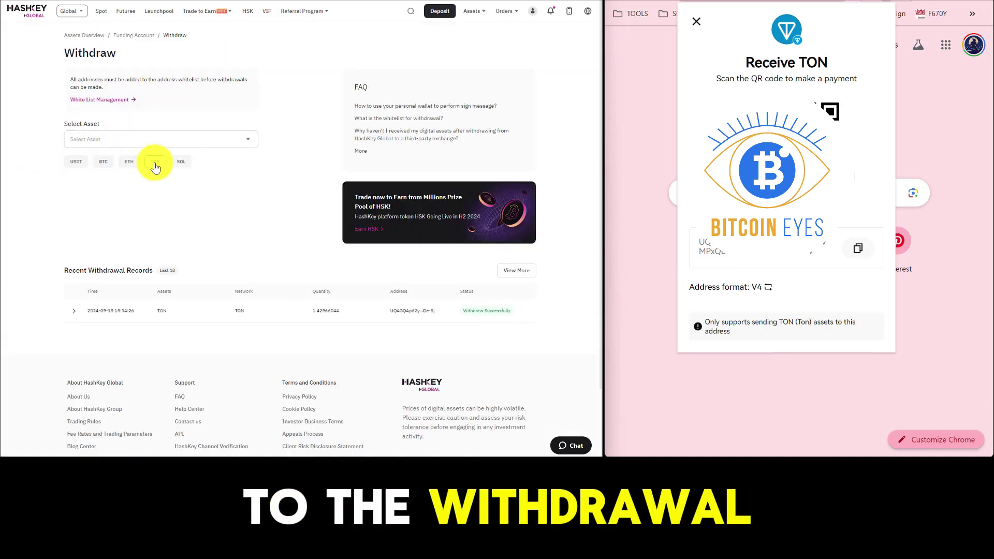
left_click(172, 186)
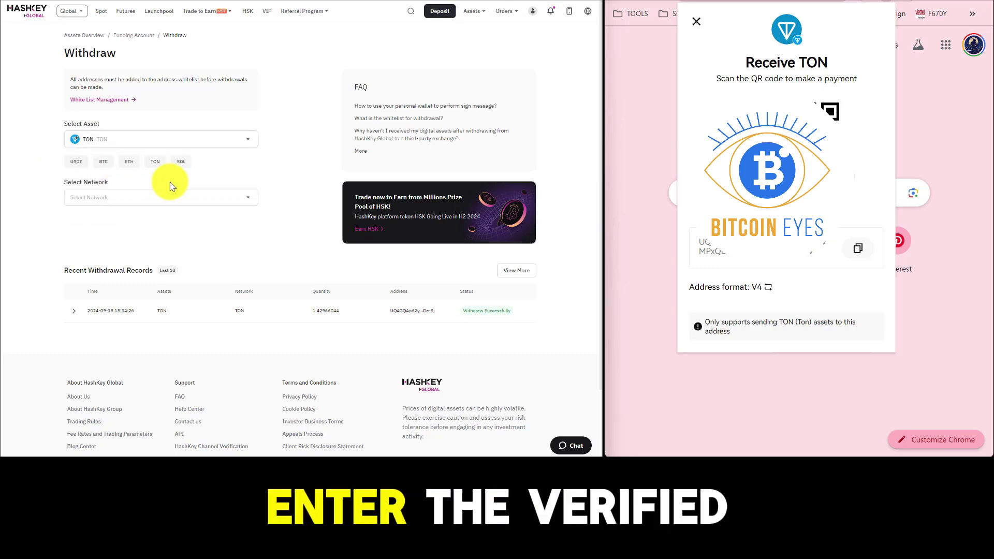
left_click(155, 199)
left_click(77, 218)
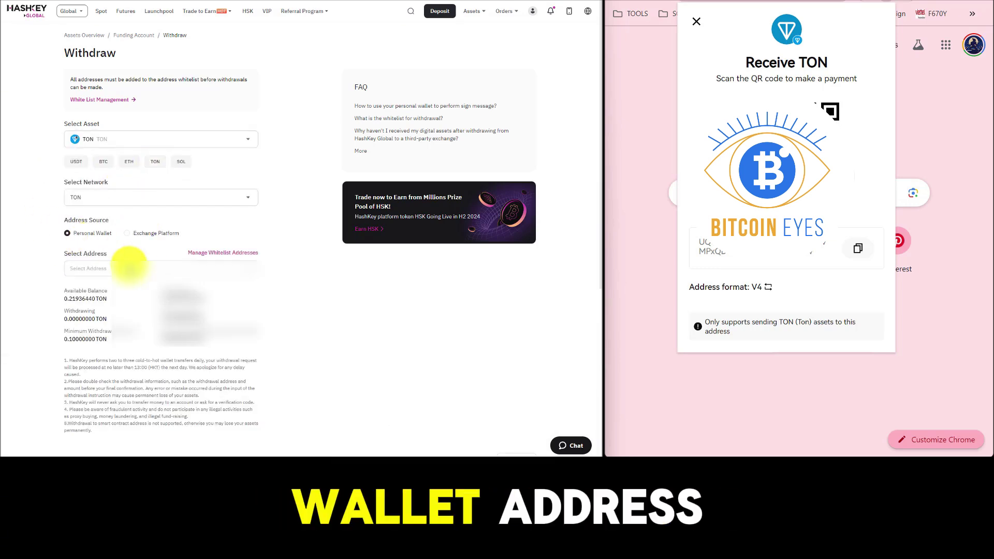
Submit and confirm a withdrawal of the full available amount, 0.19936440 TON, to the whitelisted Bitget Wallet 1 address
left_click(129, 267)
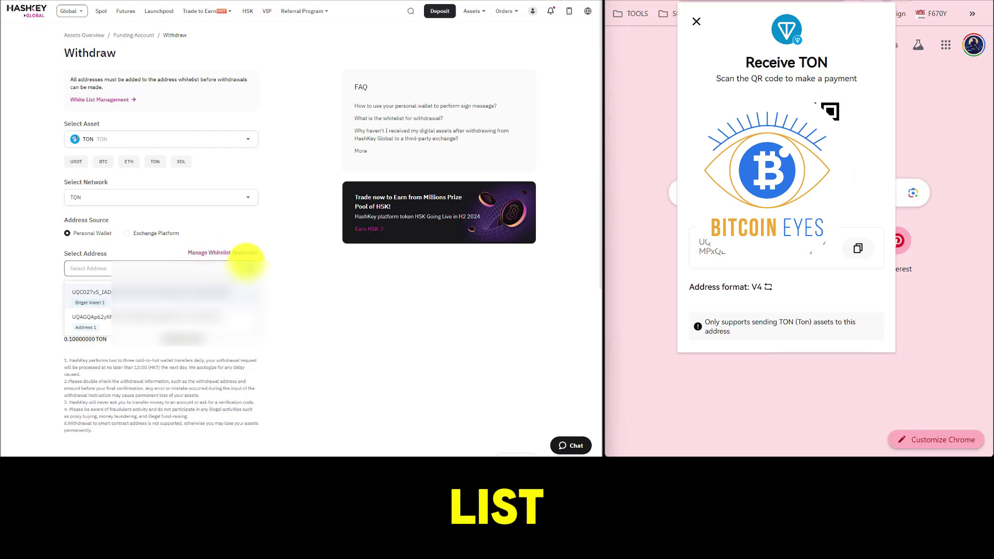
left_click(222, 294)
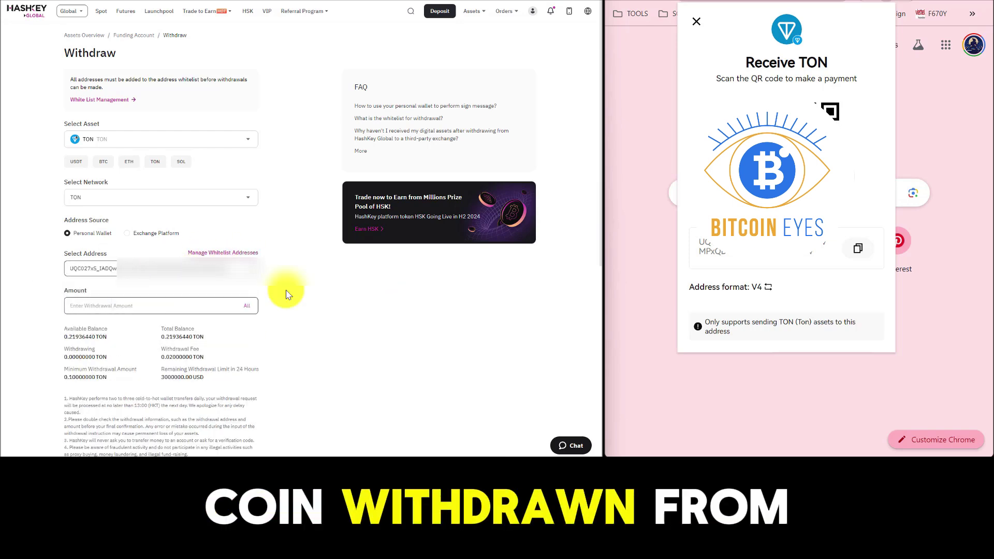
left_click(71, 305)
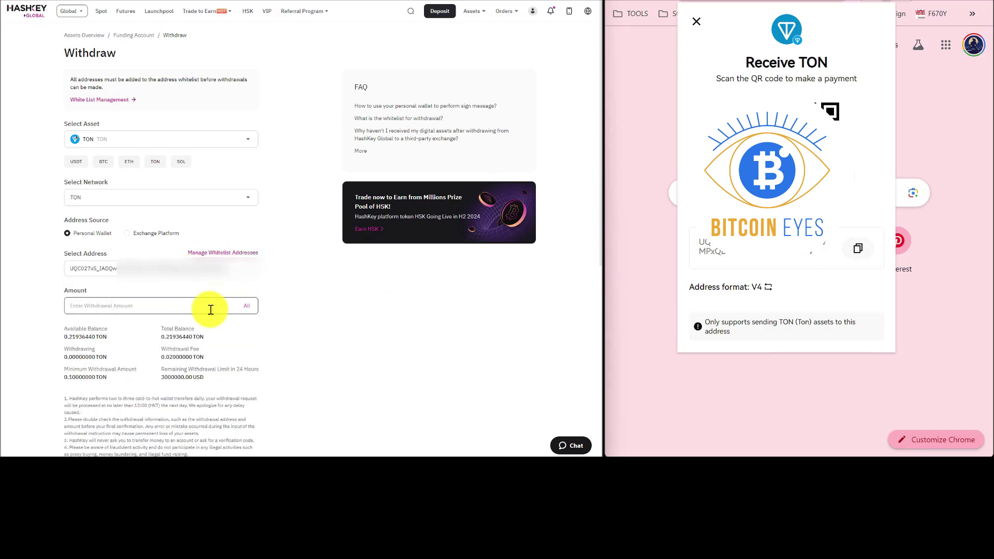
left_click(247, 305)
scroll(137, 271, "down", 2)
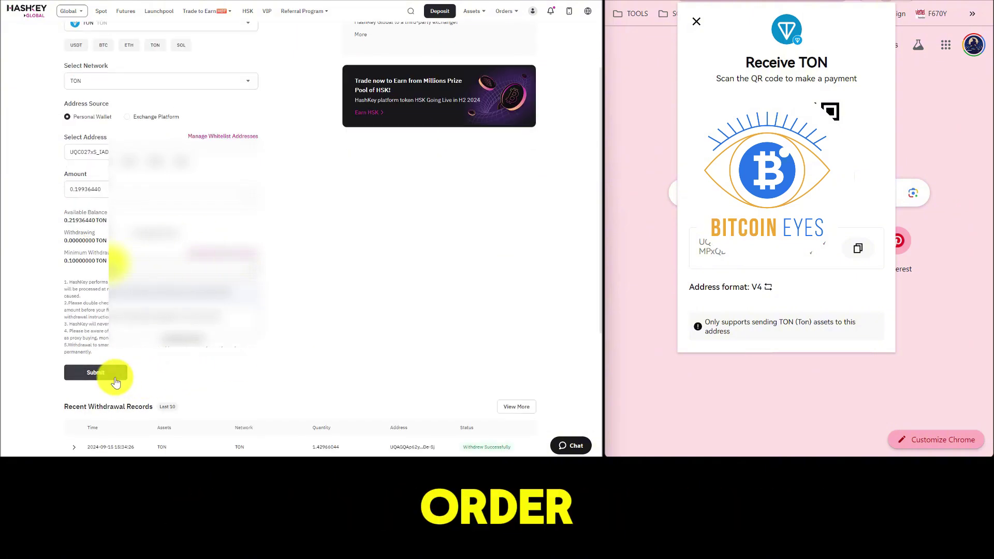
left_click(113, 375)
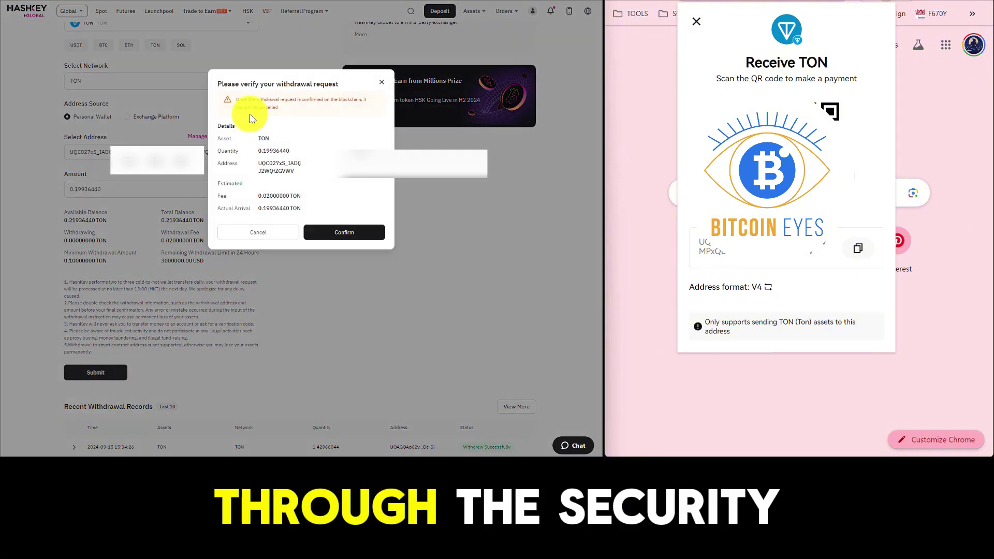
left_click(341, 232)
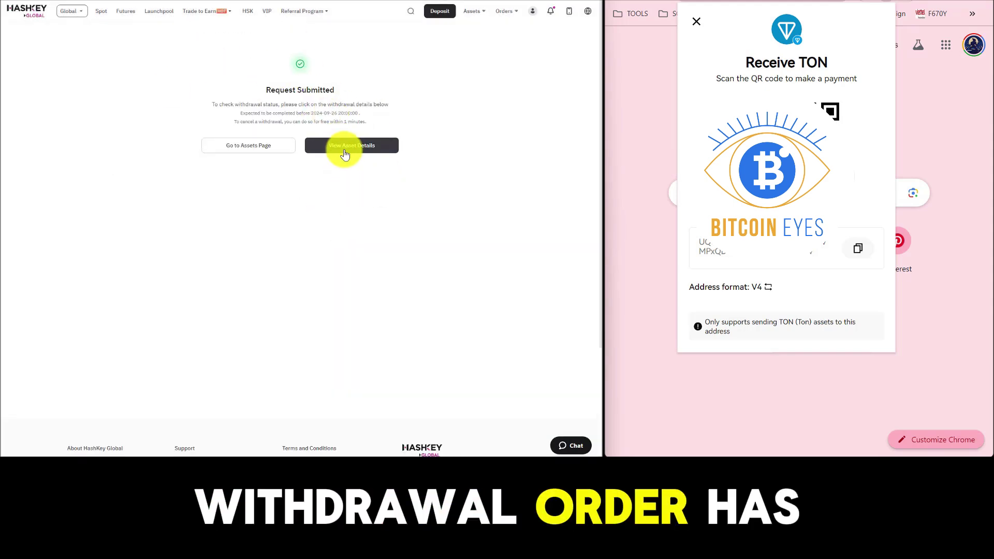
Open the withdrawal history of the funding account and check the newest TON withdrawal's quantity, address and status
left_click(343, 147)
triple_click(316, 192)
left_click(352, 236)
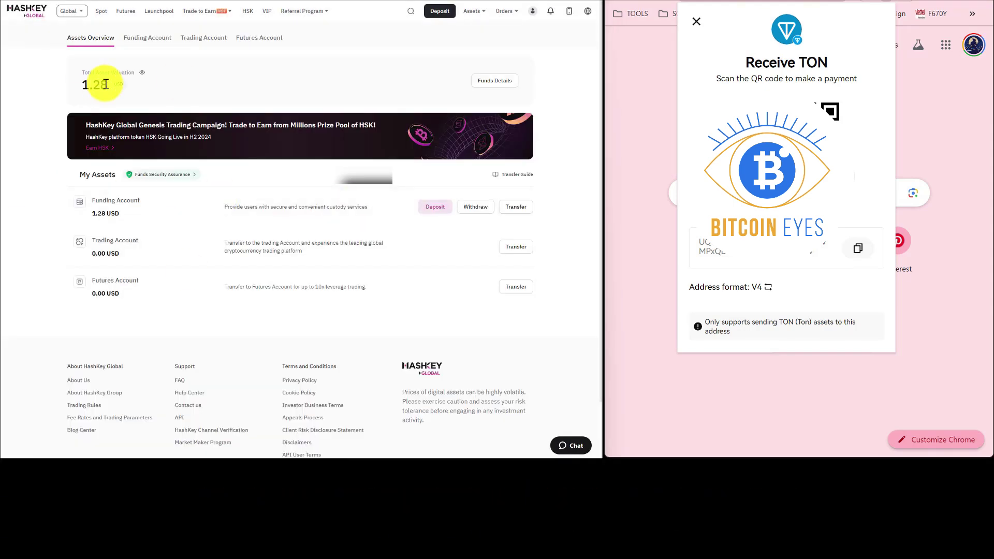
left_click(143, 43)
left_click(93, 144)
left_click_drag(93, 147, 424, 154)
left_click(521, 200)
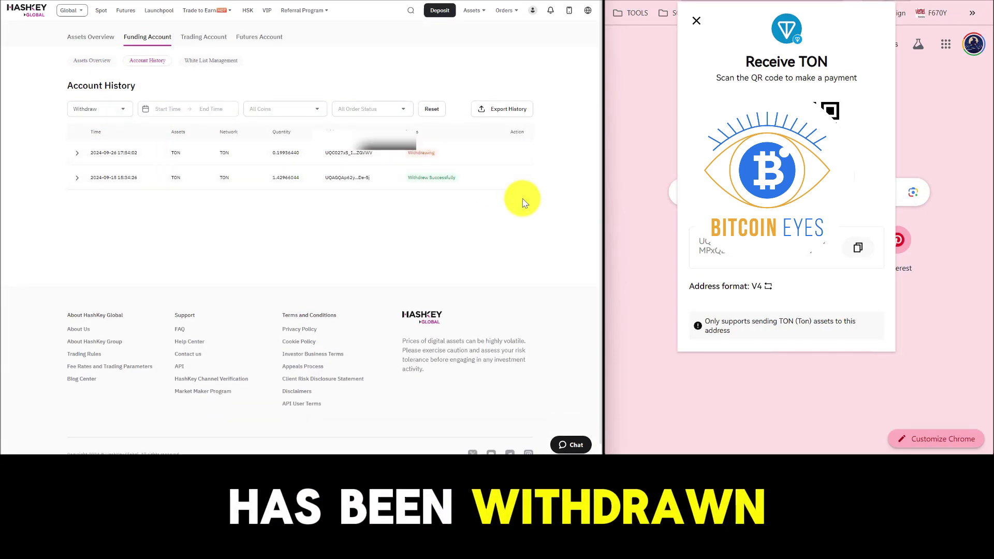
Leave the Receive TON screen in Bitget Wallet and check the wallet's TON balance and recent activity
left_click(696, 22)
left_click(698, 26)
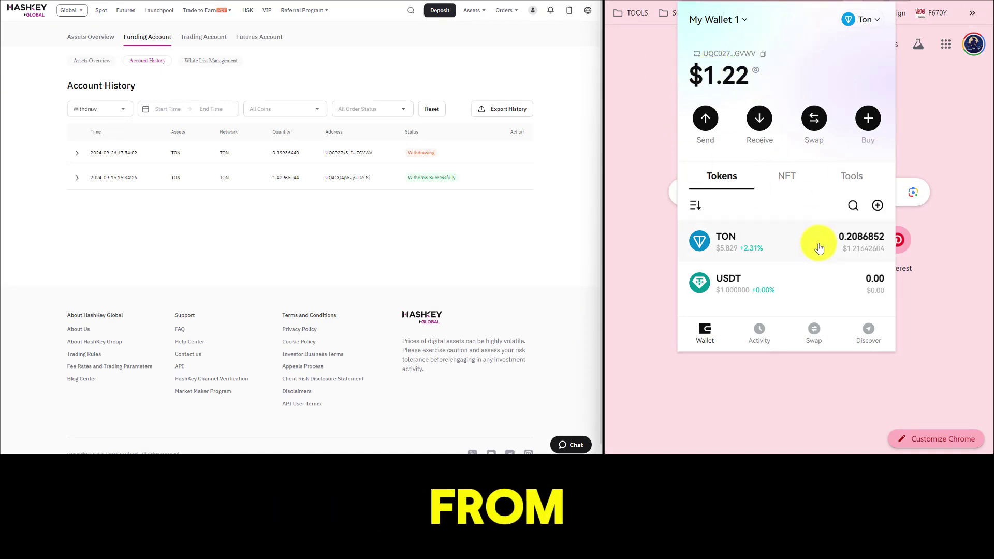
left_click(759, 331)
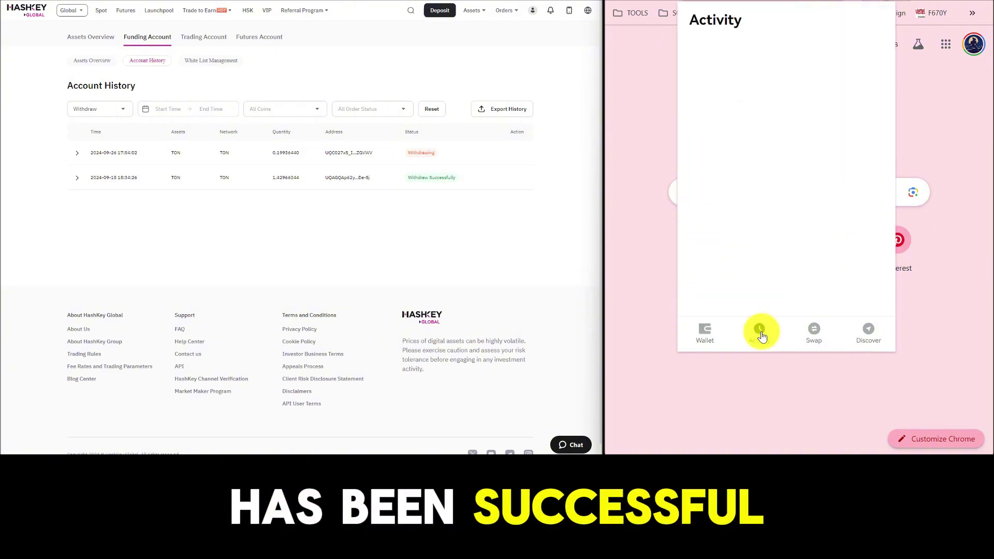
left_click(785, 104)
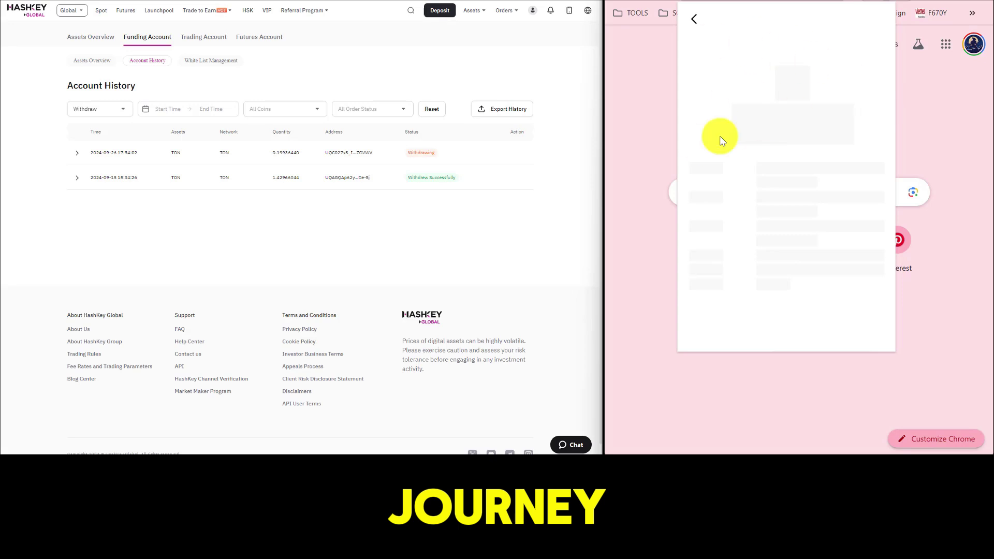
left_click(874, 29)
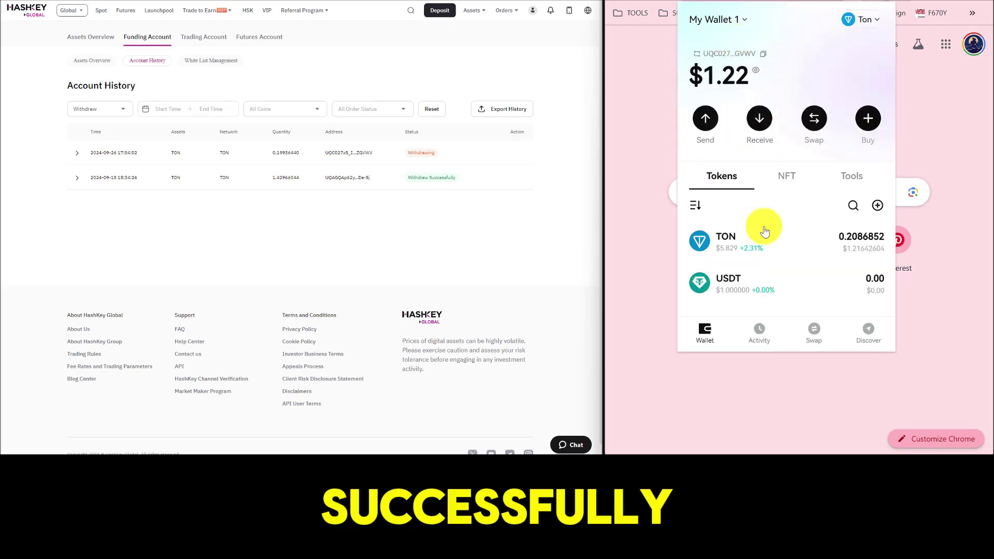
Open the newest received TON transaction in Bitget Wallet's activity and compare its amount with HashKey Global's withdrawal record
left_click(757, 337)
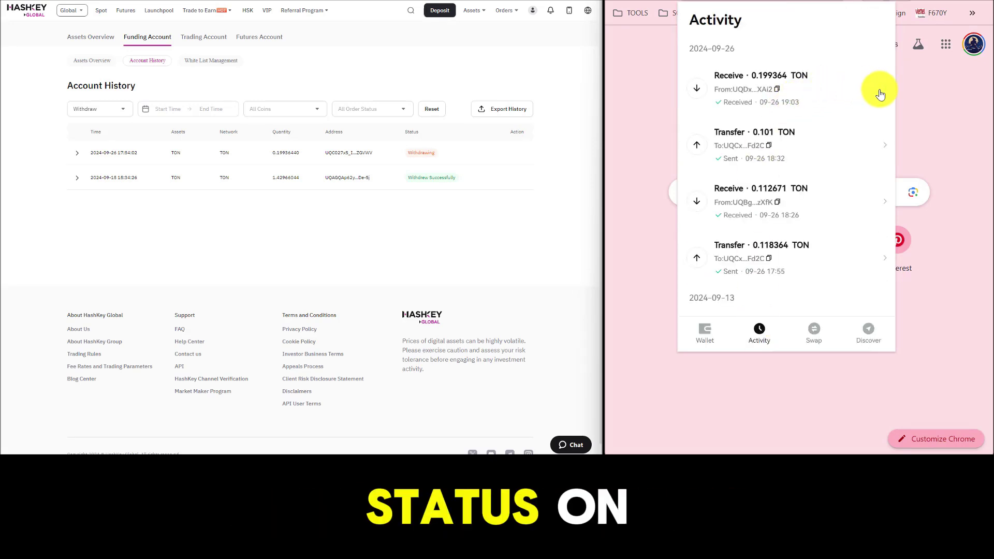
left_click(839, 85)
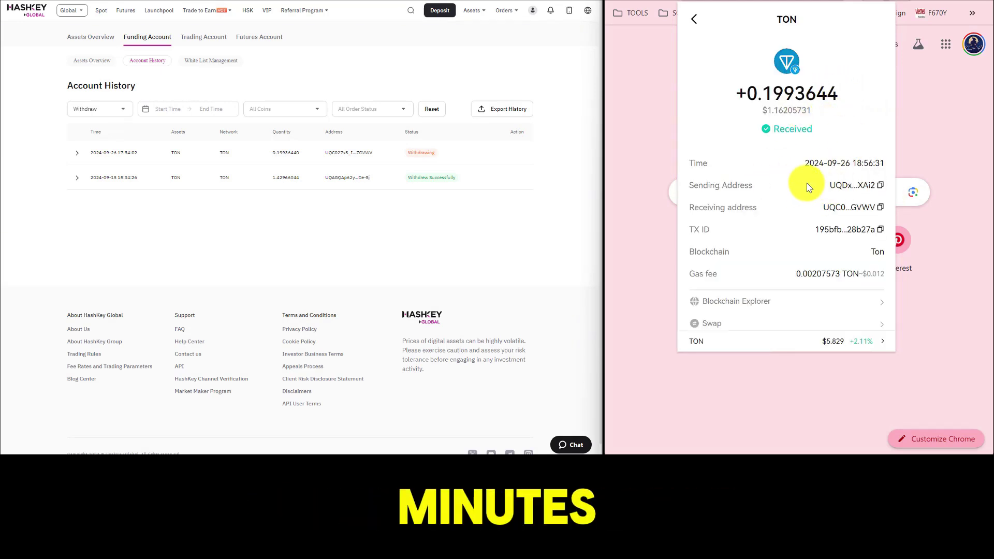
double_click(792, 93)
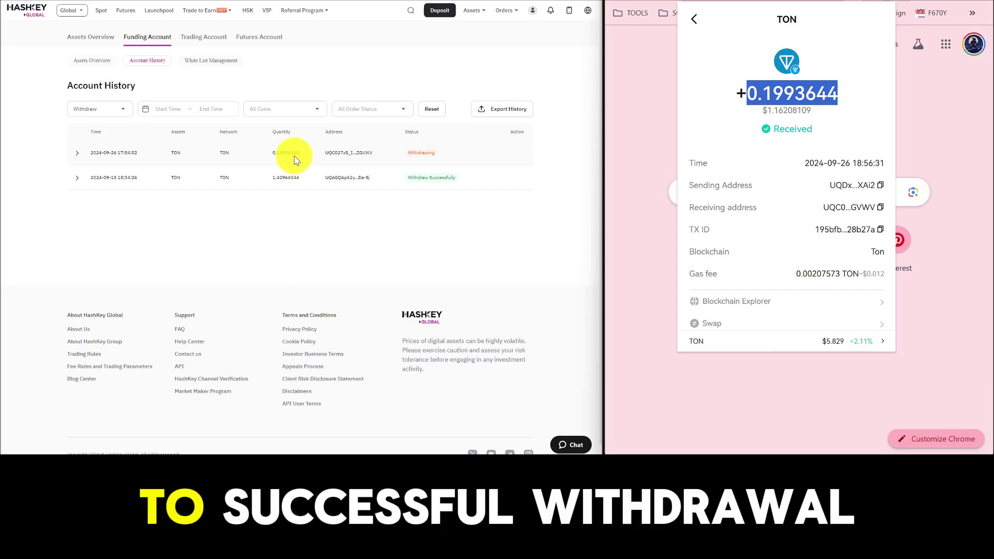
left_click(360, 213)
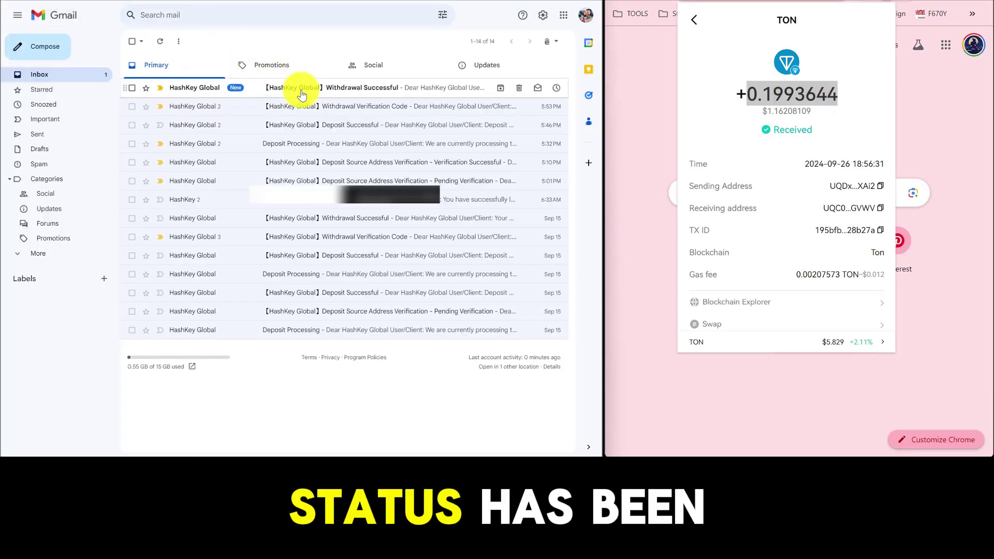
Switch to Gmail and read HashKey Global's newest Withdrawal Successful email
left_click(295, 89)
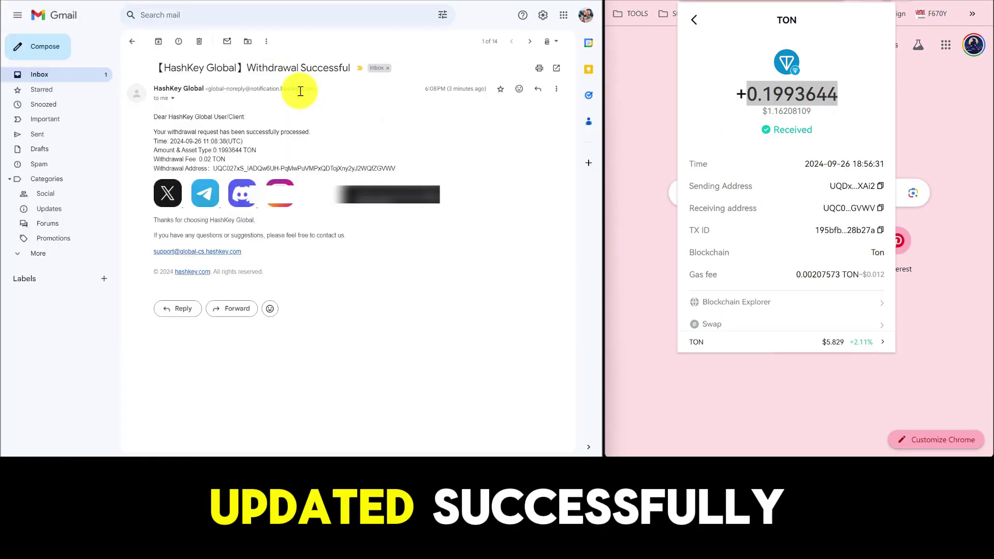
triple_click(217, 67)
left_click(165, 157)
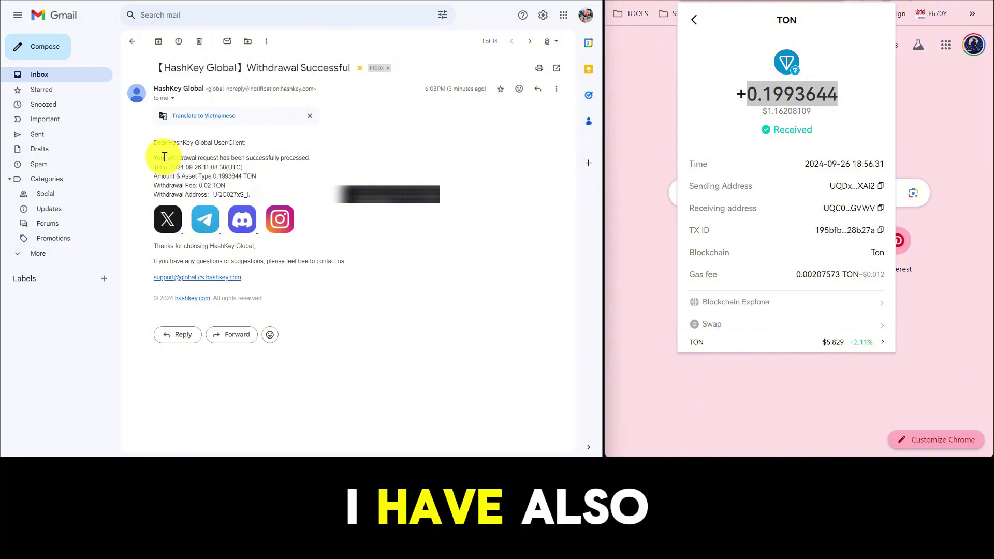
Check the time, amount, withdrawal fee and address lines in the body of HashKey Global's Withdrawal Successful email
left_click_drag(154, 141, 376, 195)
left_click_drag(154, 184, 228, 186)
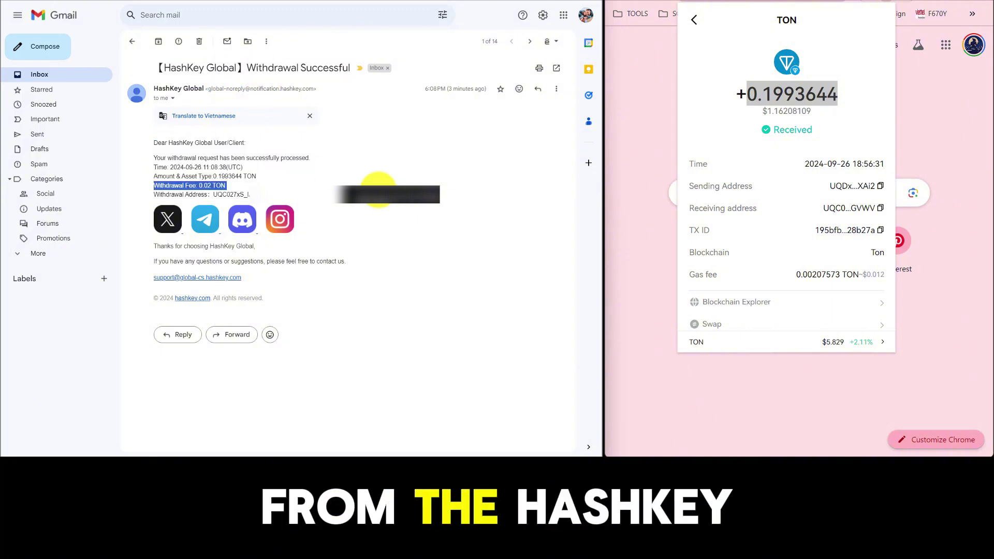
left_click(273, 170)
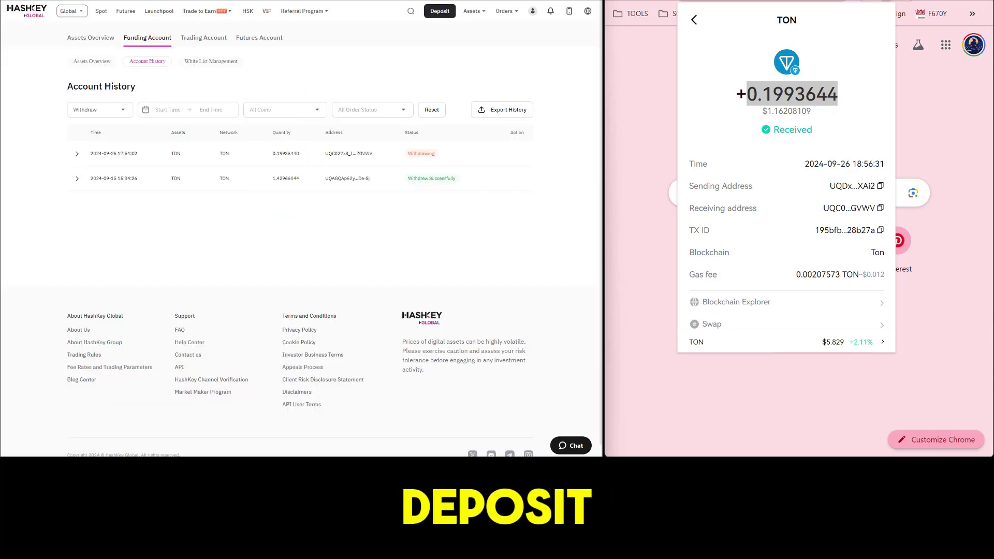
Switch back to HashKey Global, reload the funding account history and show the Withdraw records to check the newest TON withdrawal's status
key("F5")
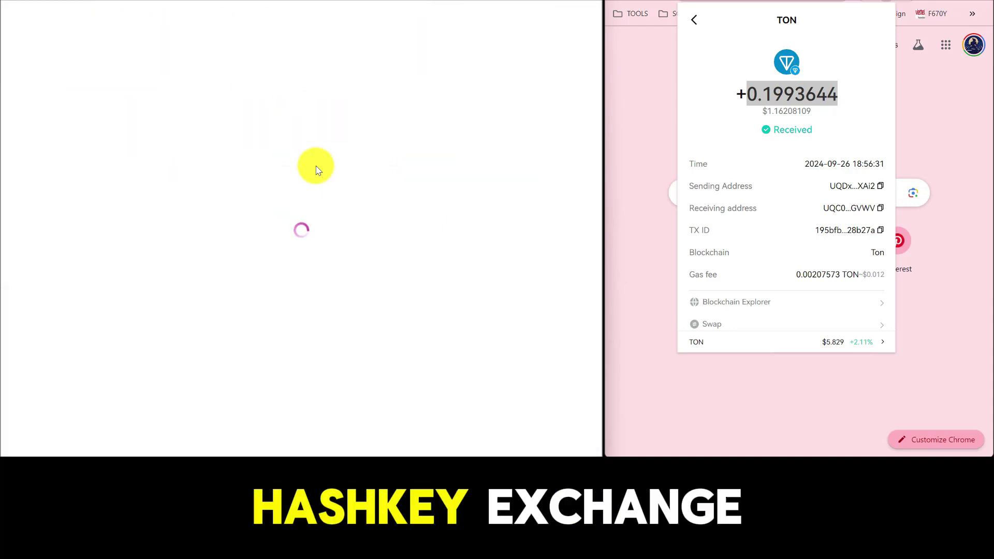
left_click(120, 111)
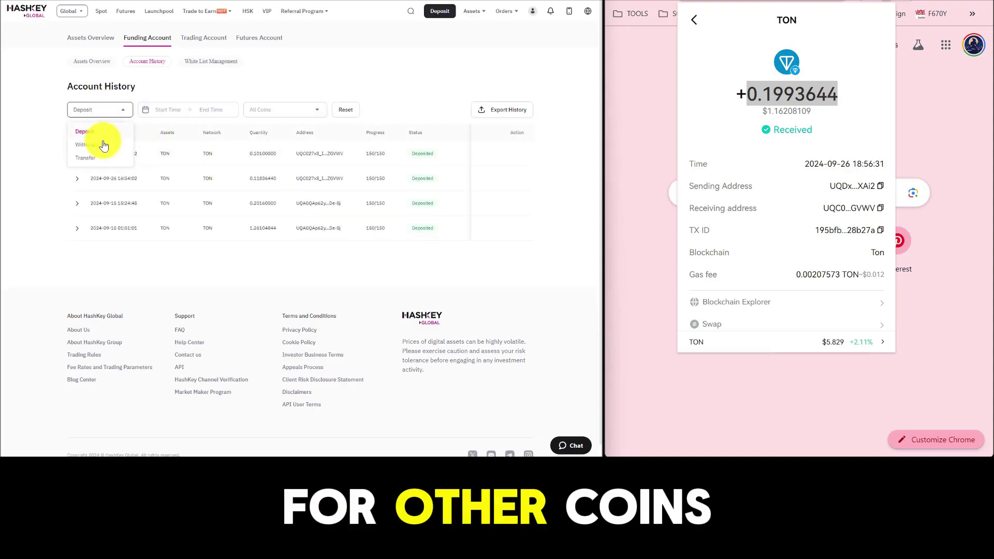
left_click(102, 150)
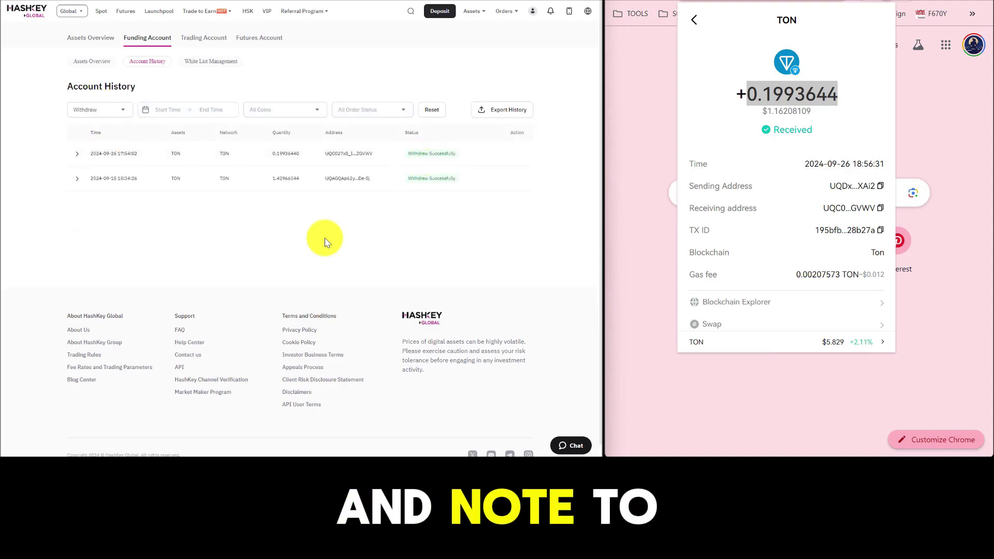
Check the received TON amount in Bitget Wallet's transaction details, then return to the wallet overview to view the token balances
triple_click(797, 91)
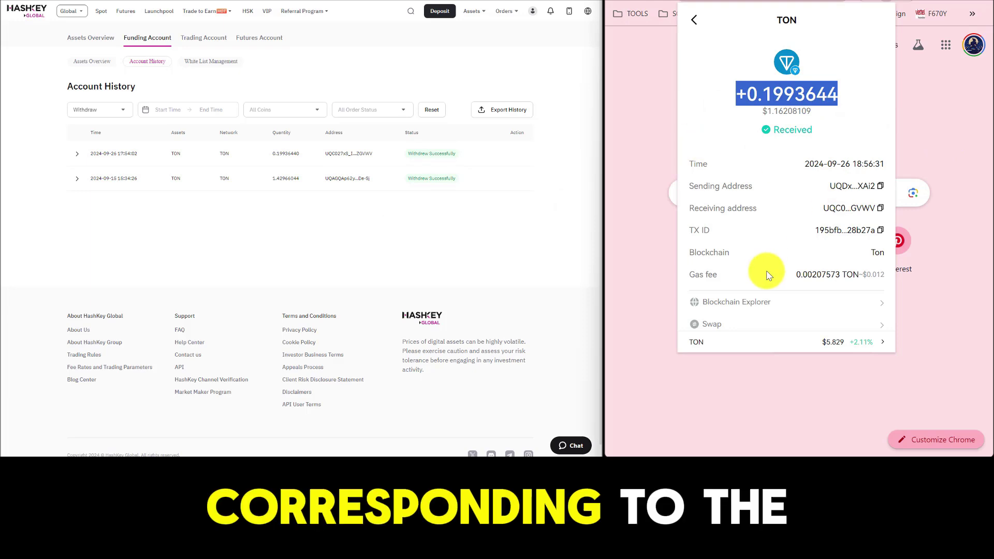
left_click(694, 22)
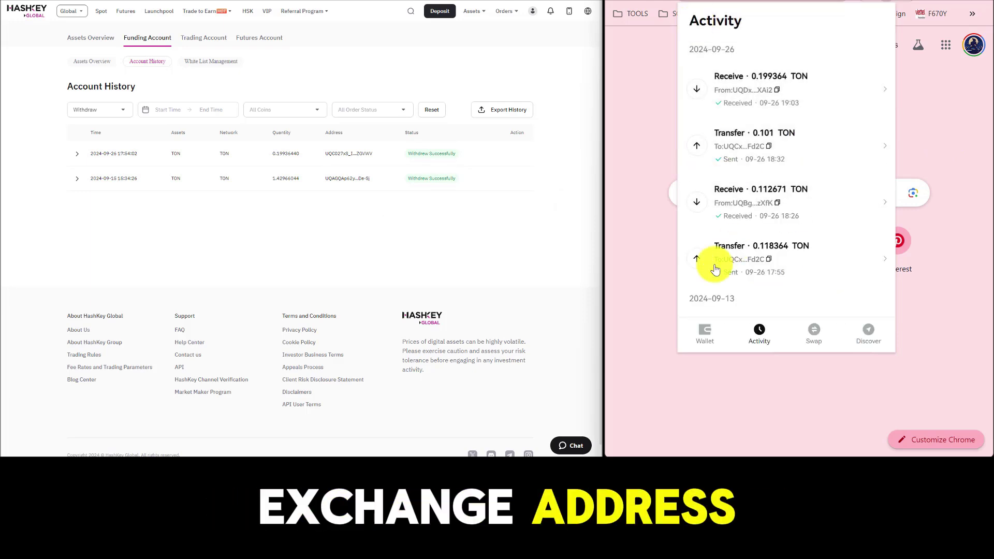
left_click(704, 333)
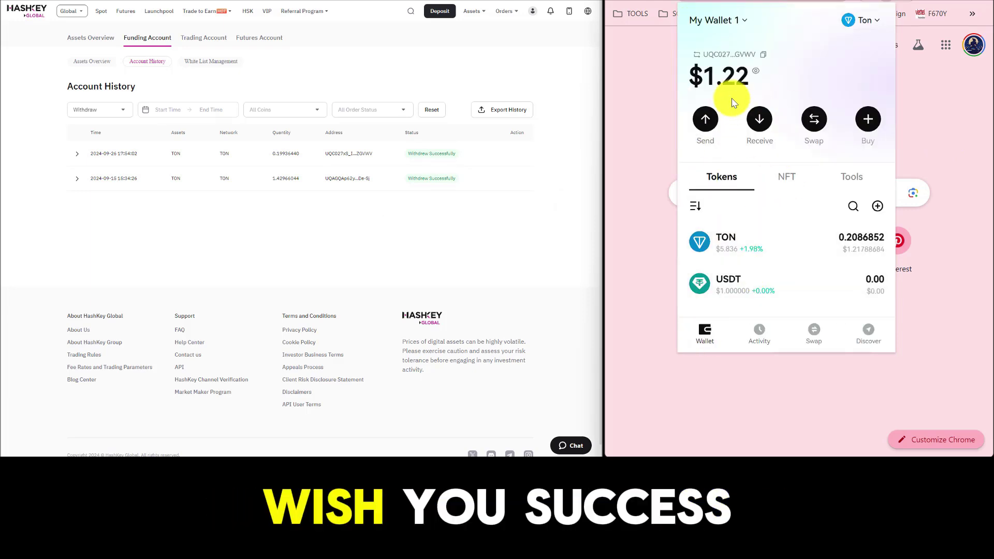